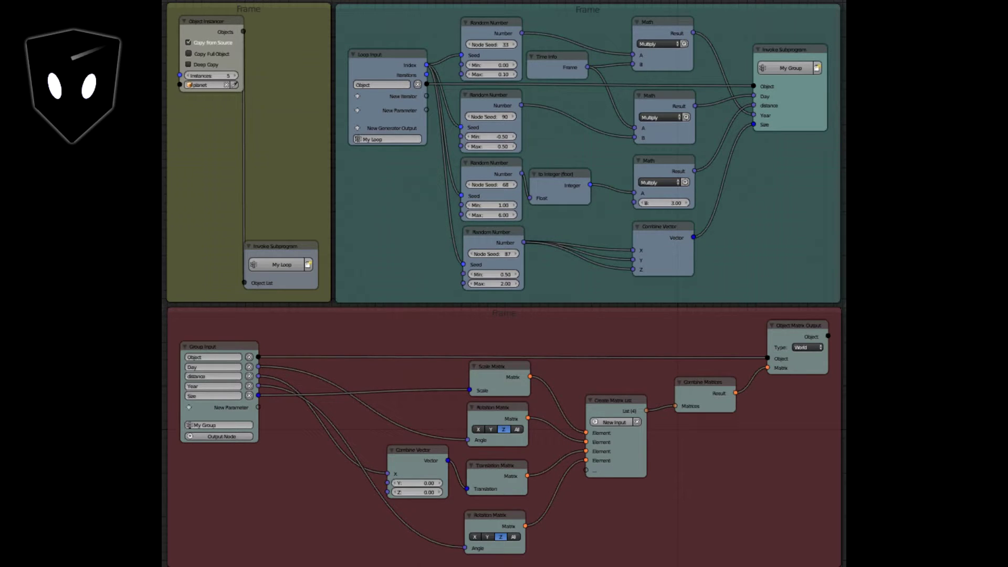
Walk through the Object Instancer, Time Info, Loop Input and Invoke Subprogram nodes of the orbit tree
click(227, 20)
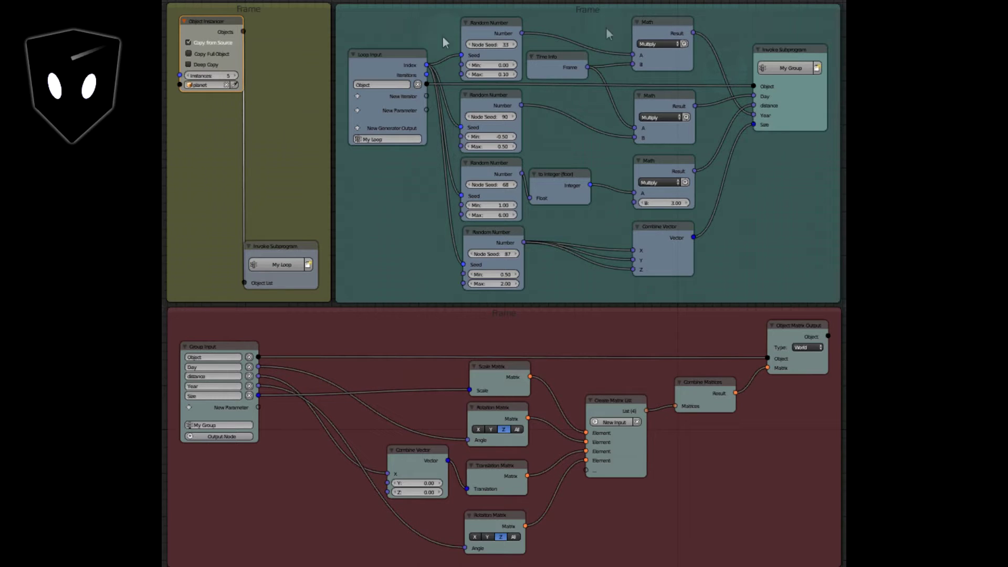
click(553, 59)
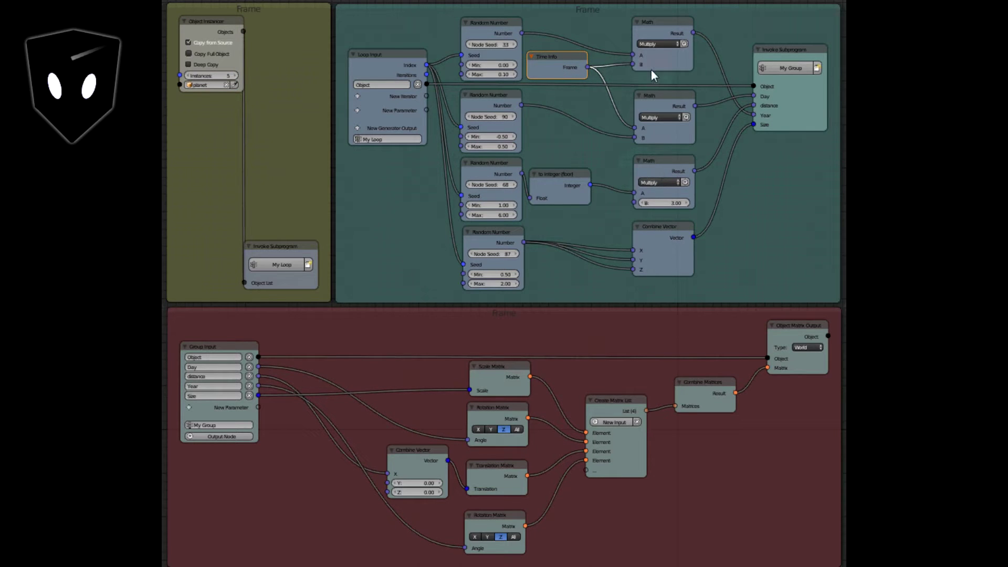
click(197, 20)
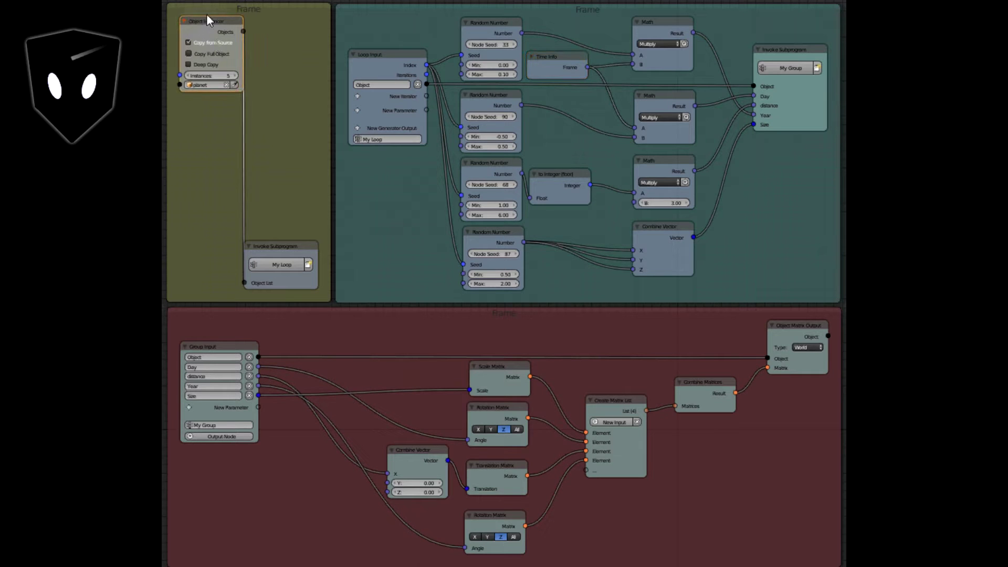
click(392, 55)
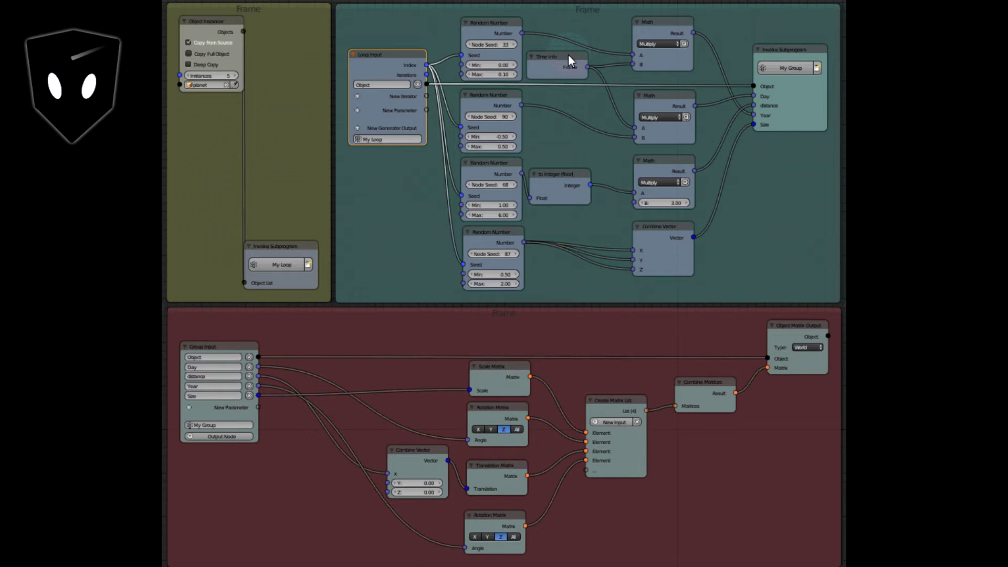
click(794, 52)
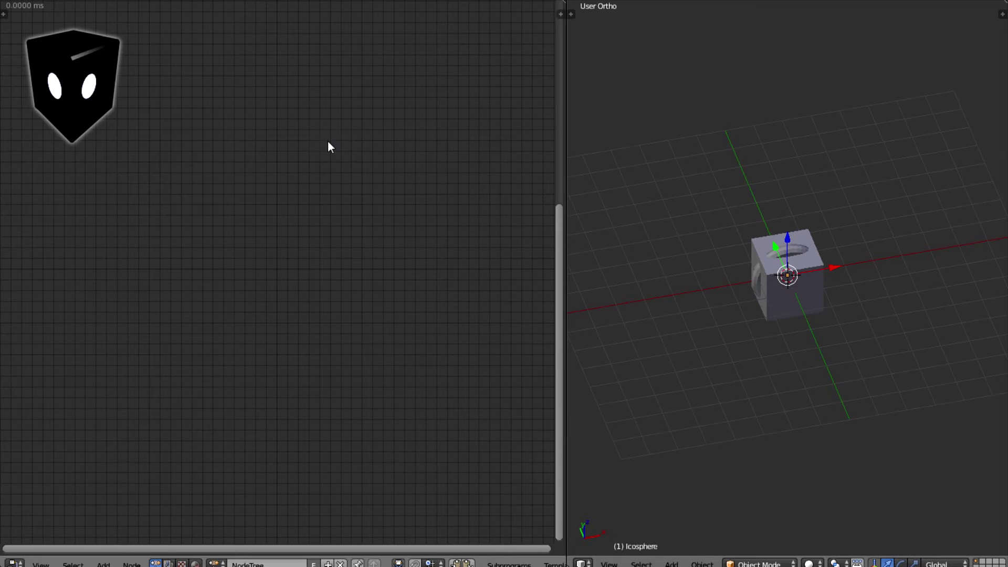
Add an Object Matrix Output node and set its object to the Torus
key(shift+a)
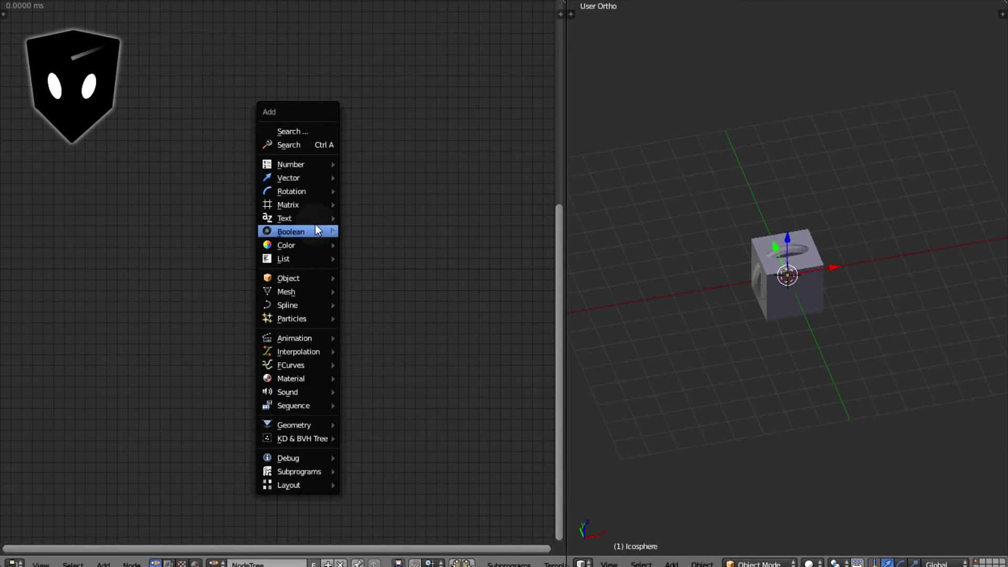
mouse_move(307, 273)
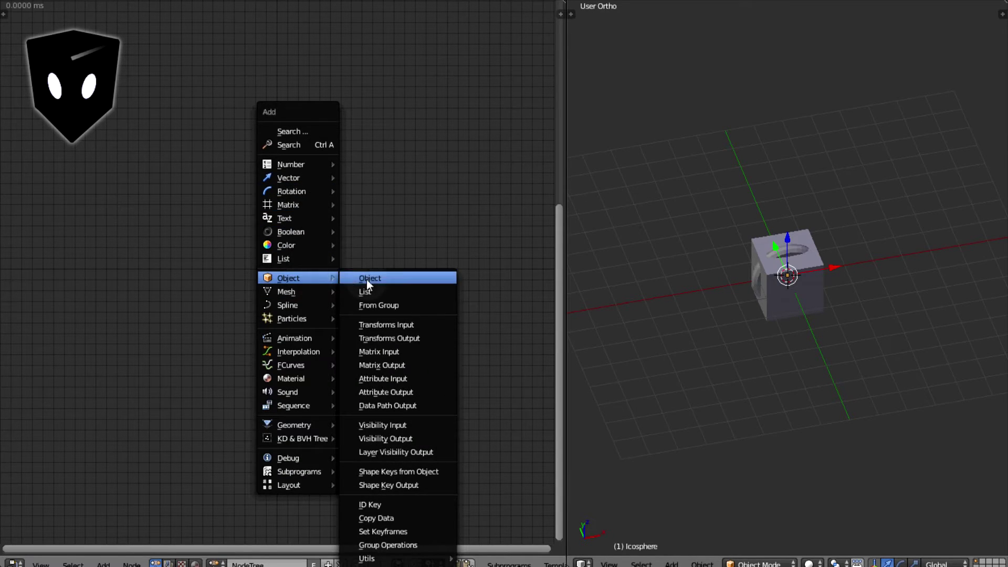
click(399, 362)
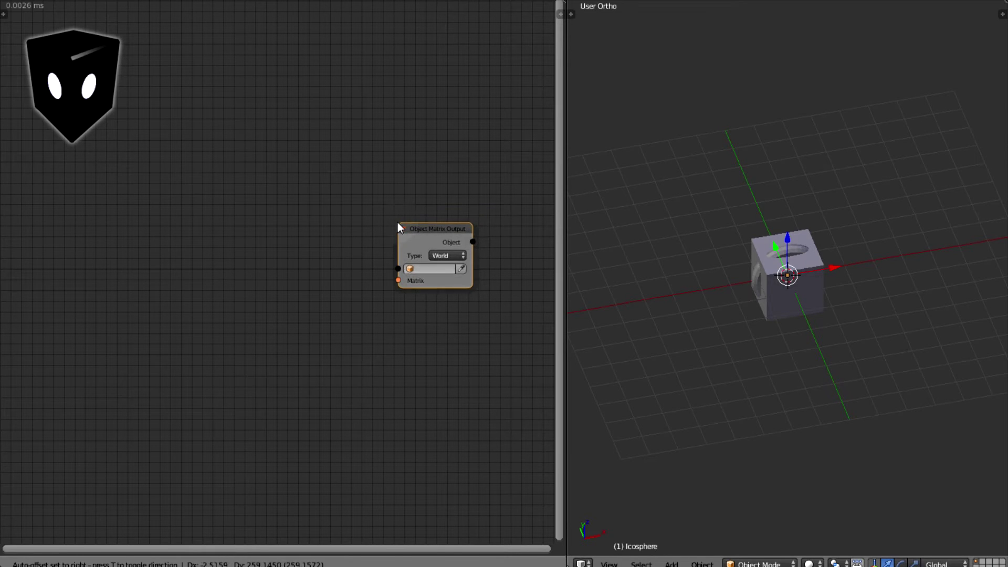
click(398, 223)
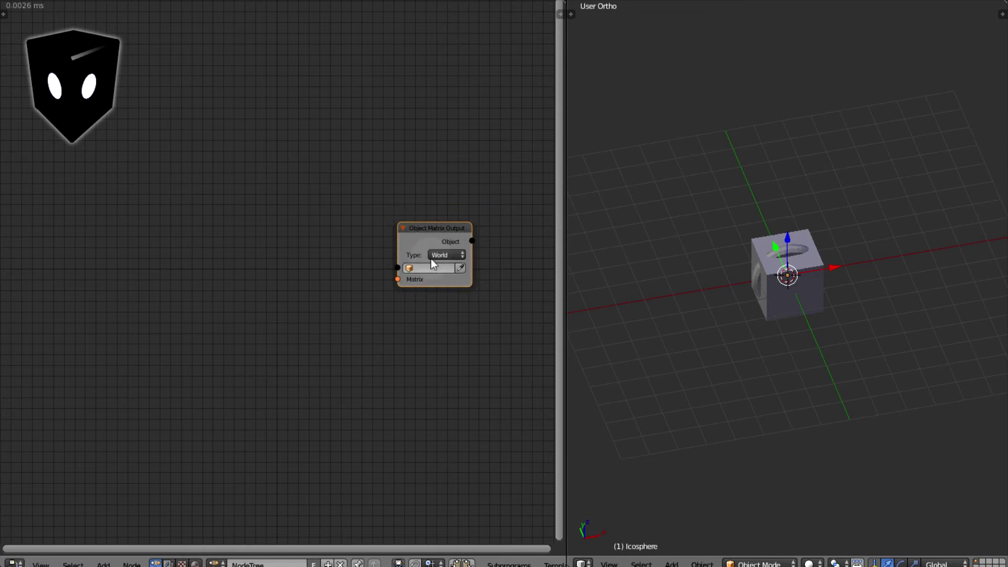
right_click(754, 277)
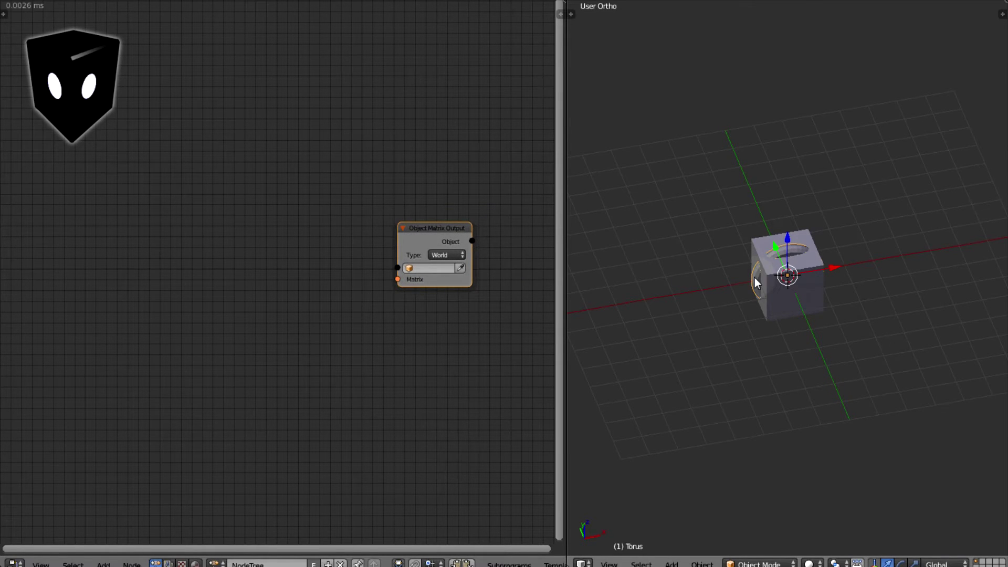
click(461, 267)
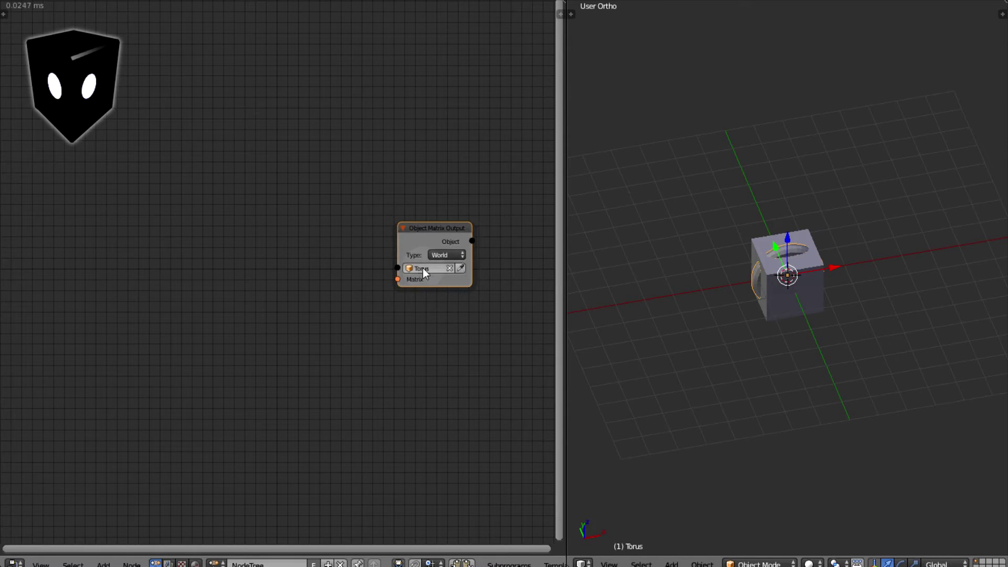
drag(427, 226, 438, 226)
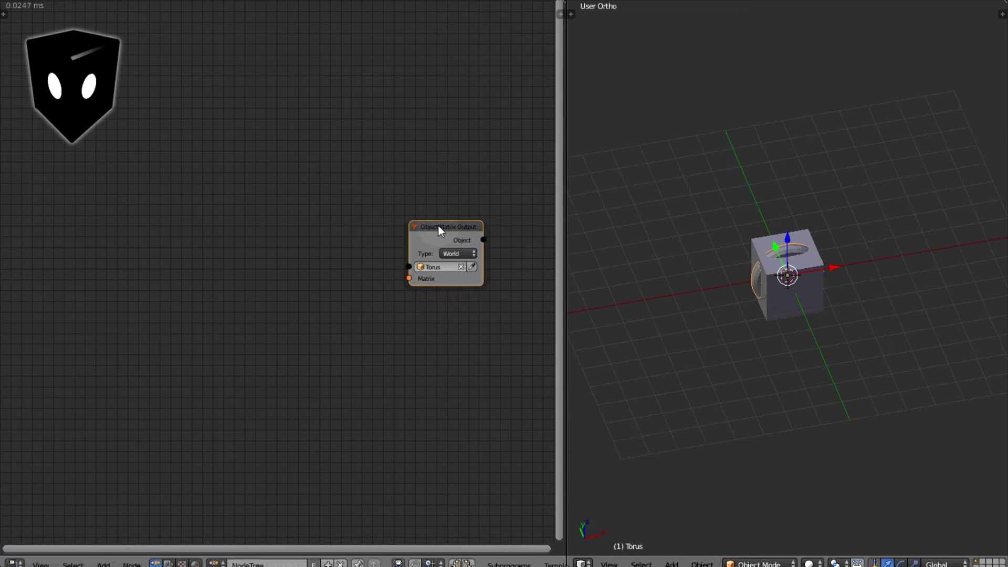
Add a Combine Matrices node and a Create Matrix List node beside the output node
key(shift+a)
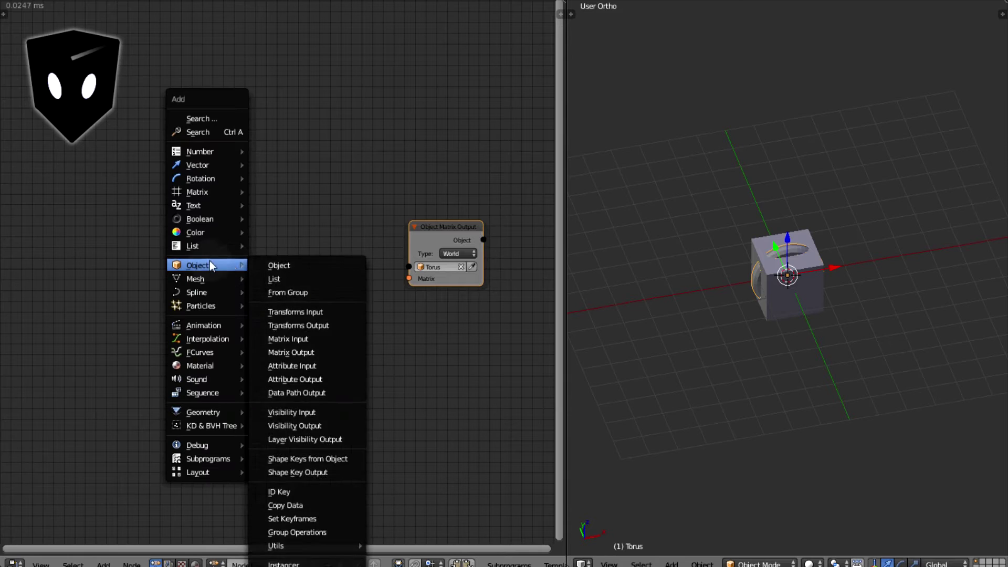
mouse_move(217, 192)
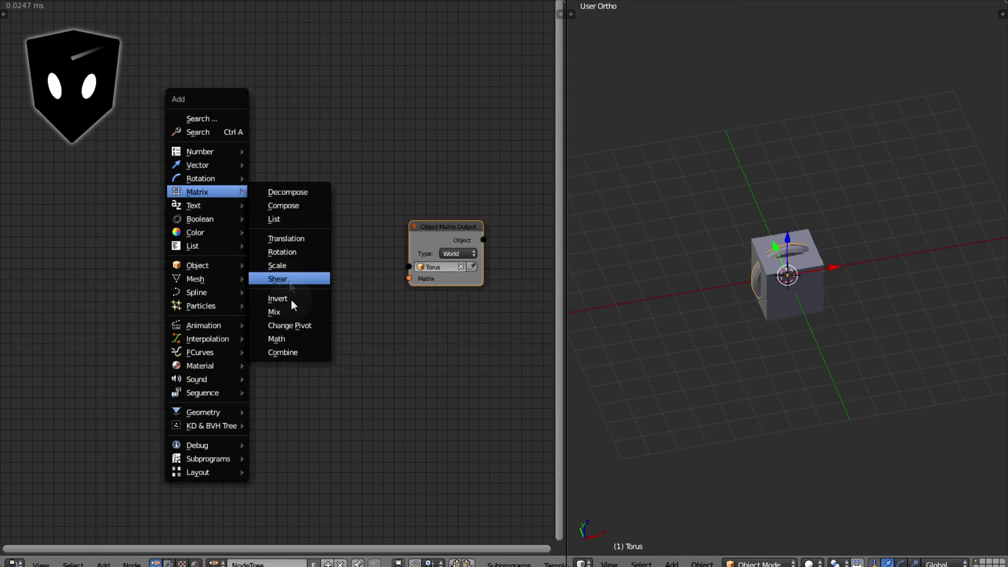
click(301, 352)
click(307, 297)
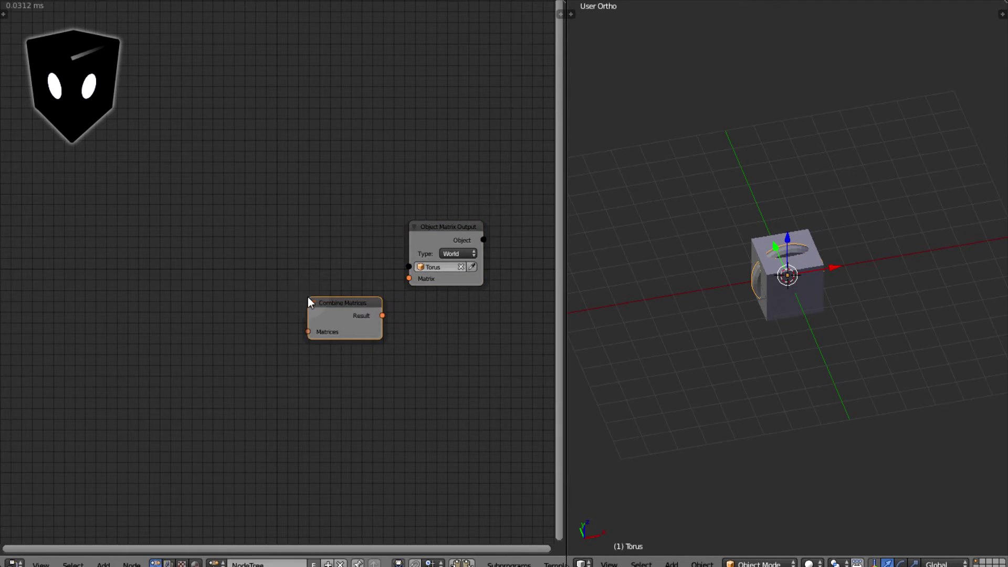
key(shift+a)
mouse_move(257, 248)
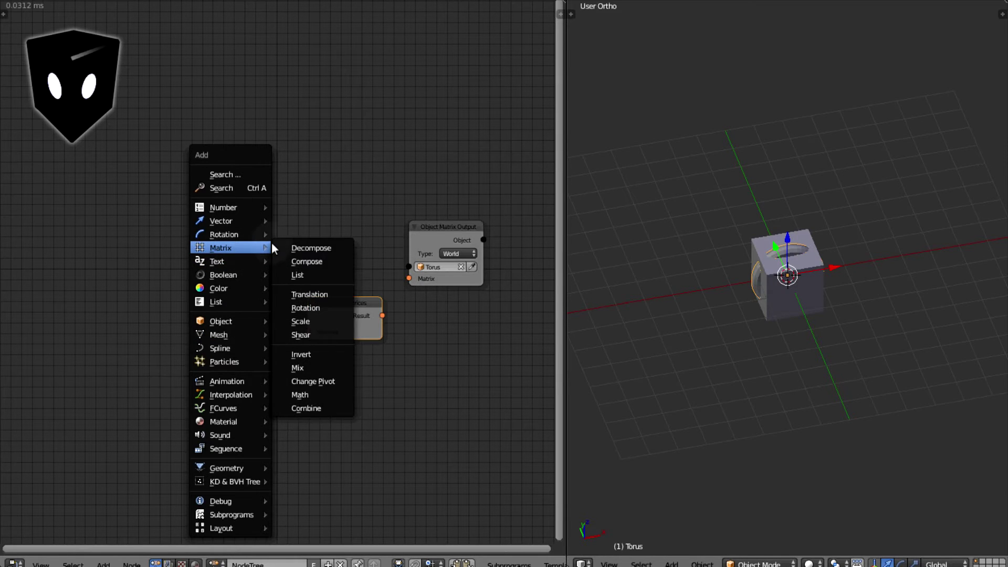
click(291, 273)
click(292, 310)
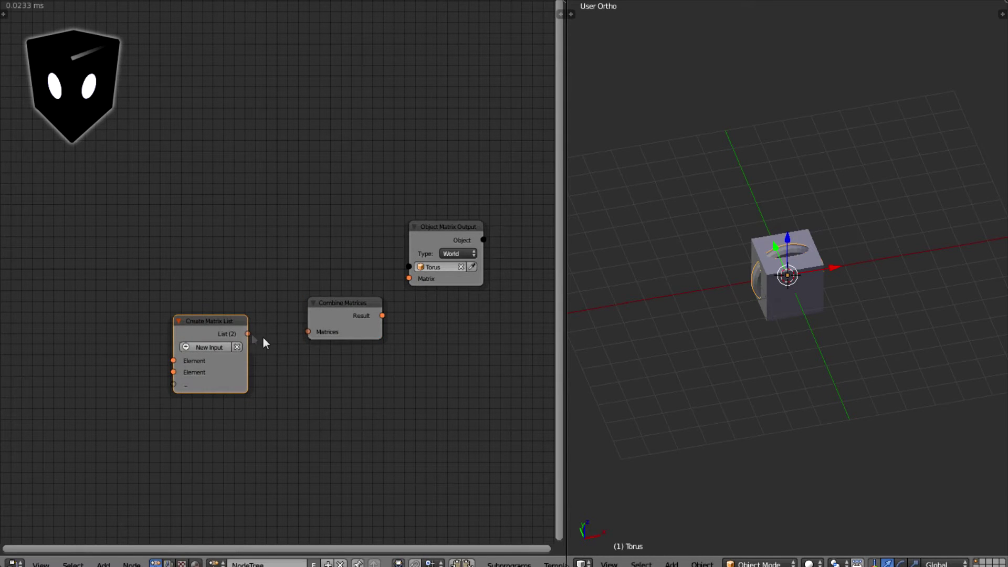
Wire the matrix list through Combine Matrices into the torus Matrix input, and add a Scale Matrix node
drag(247, 334, 308, 331)
drag(382, 317, 409, 281)
drag(234, 322, 272, 310)
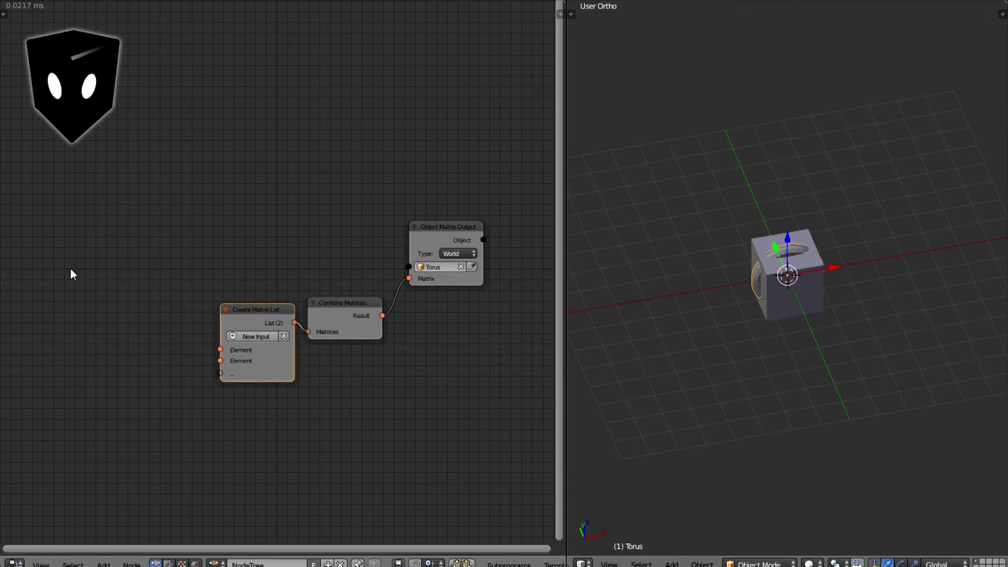
key(shift+a)
mouse_move(65, 257)
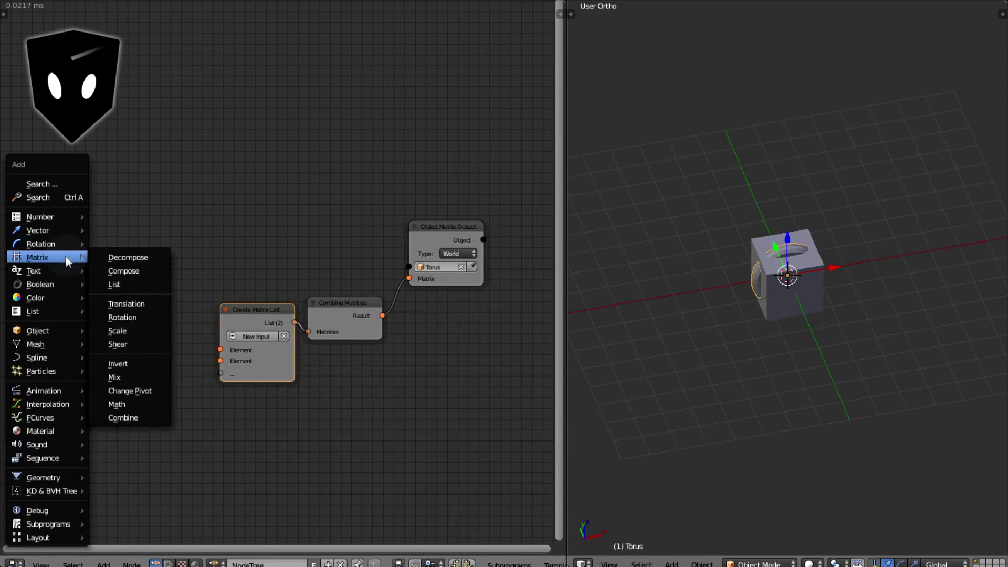
click(137, 327)
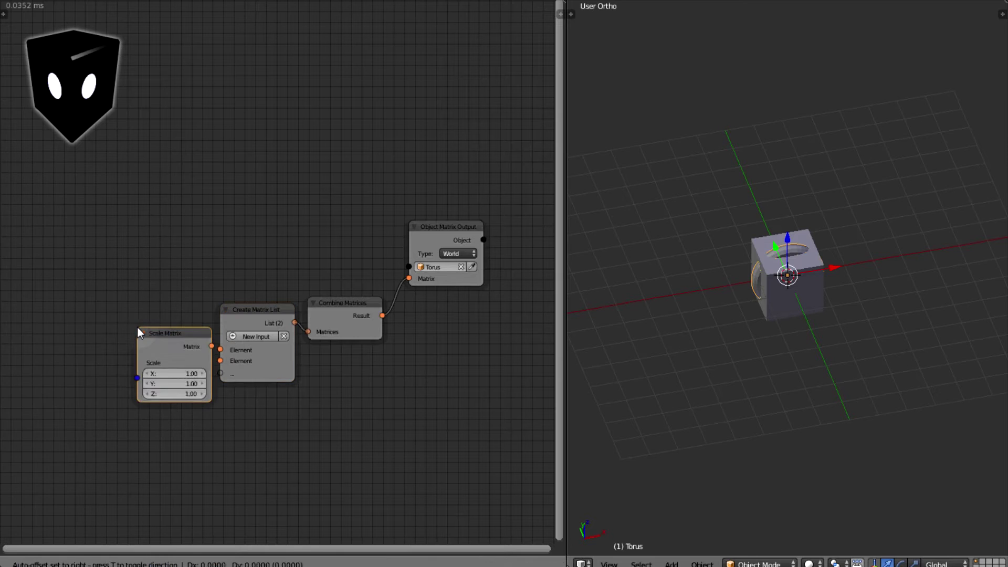
click(78, 270)
drag(152, 289, 184, 331)
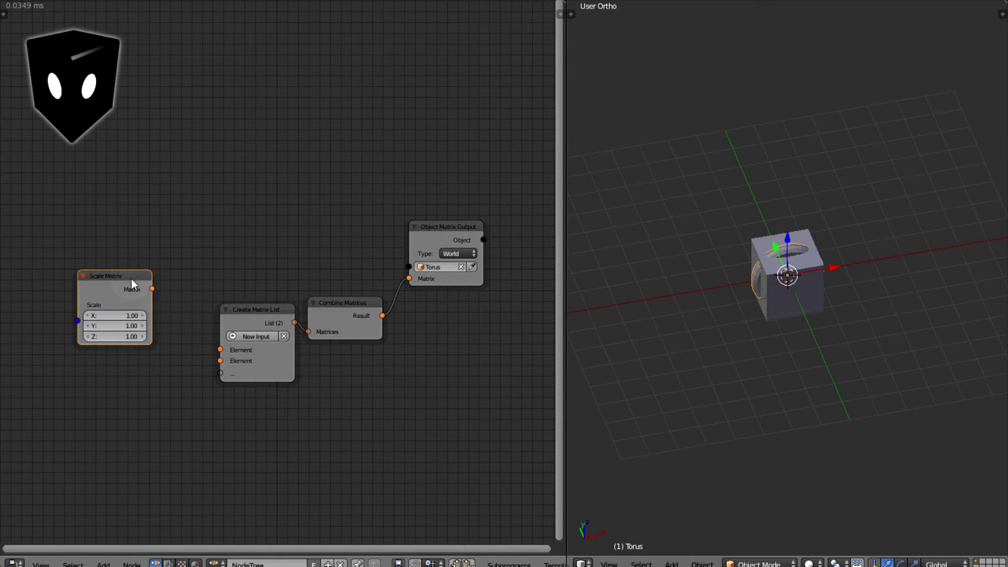
drag(128, 279, 139, 251)
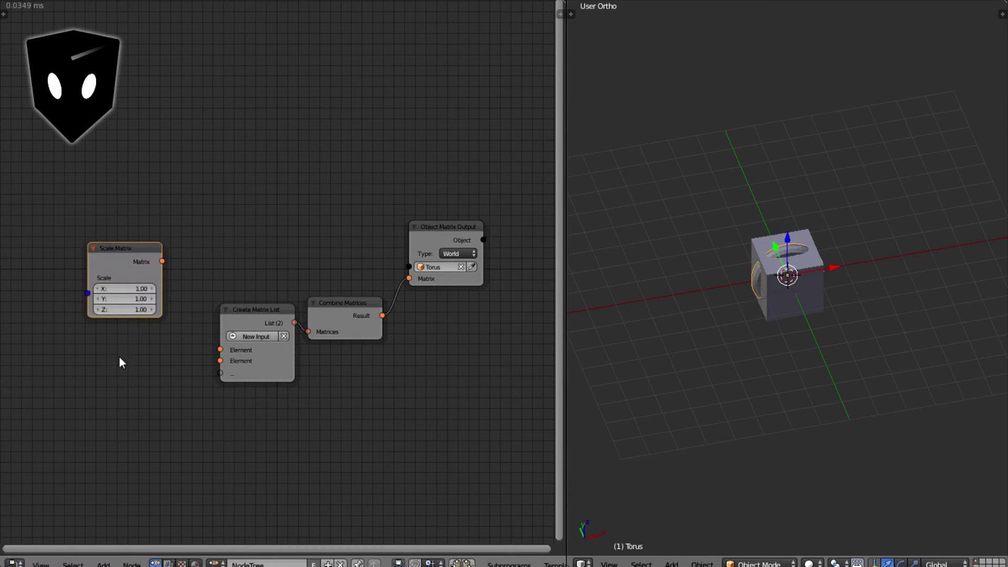
Add a Rotation Matrix linked to the first list Element, with its angle set to -1.35
key(shift+a)
mouse_move(104, 340)
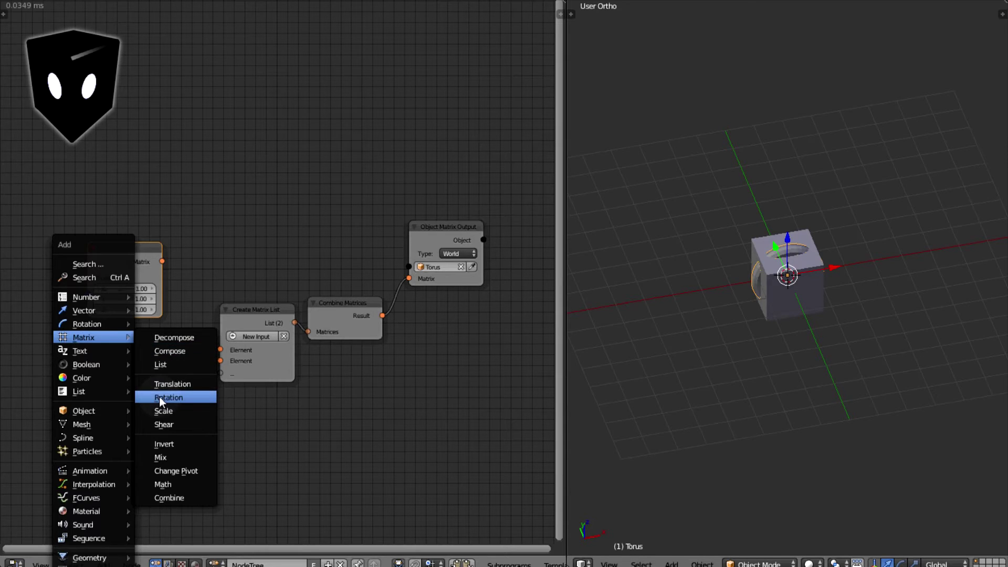
click(159, 396)
click(93, 341)
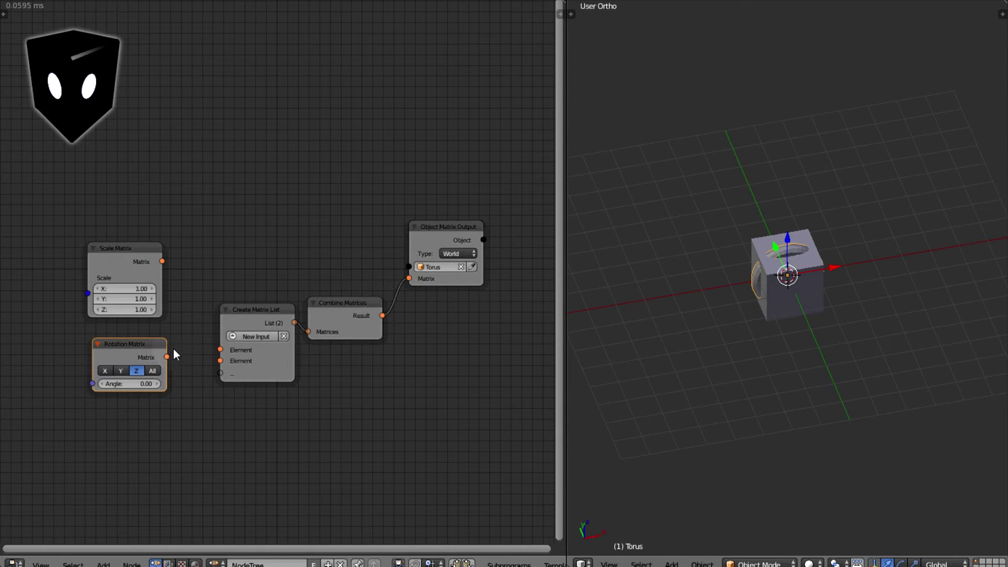
drag(167, 357, 221, 361)
drag(134, 384, 52, 350)
drag(126, 359, 102, 360)
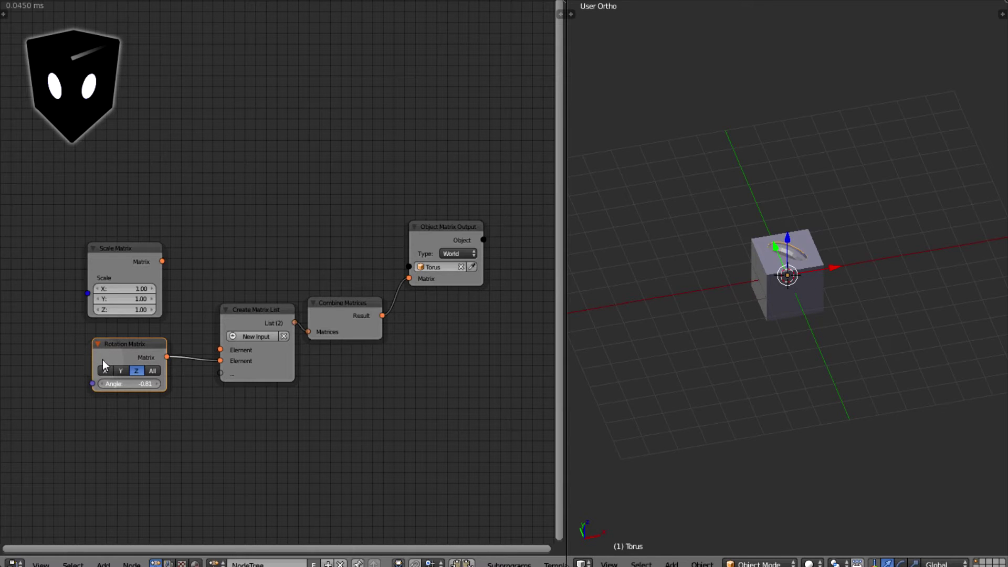
drag(151, 339, 145, 331)
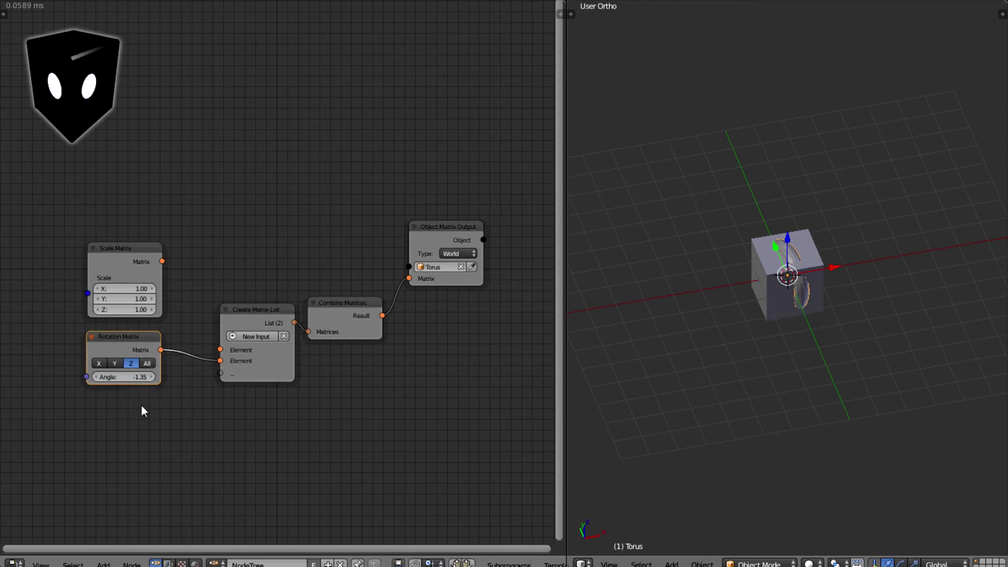
key(shift+a)
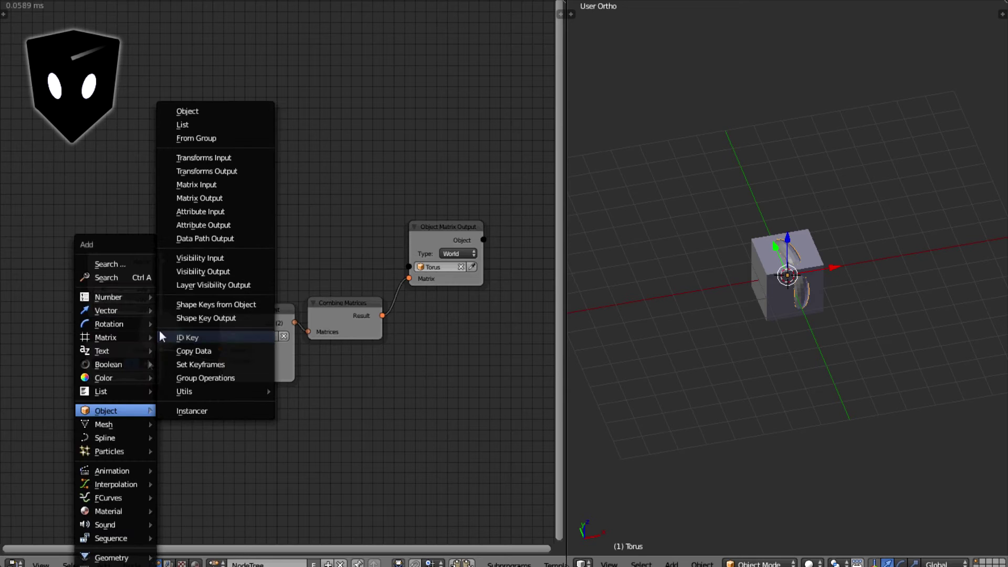
Feed a Translation Matrix with X 3 into the matrix list, placing the torus beside the cube
mouse_move(113, 348)
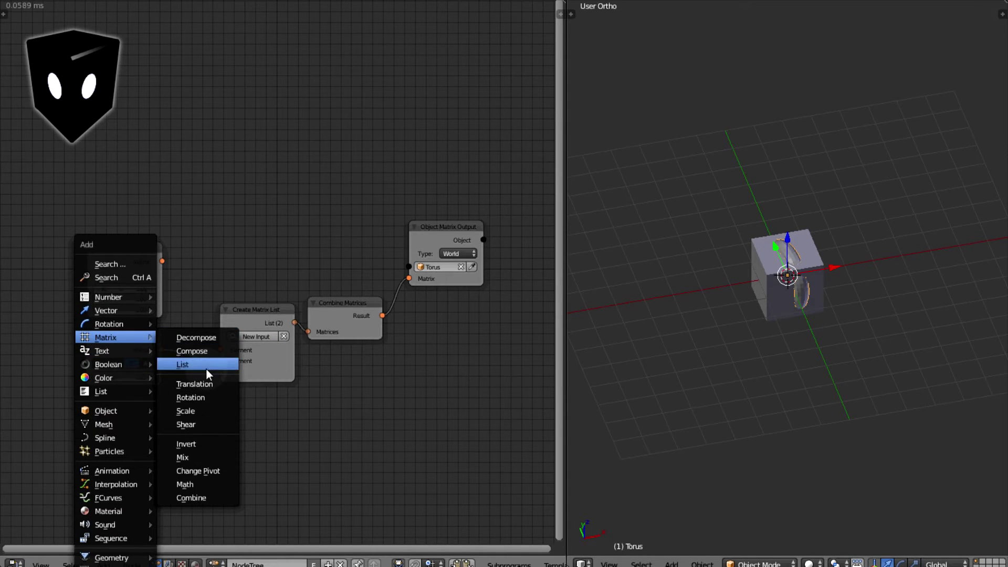
click(194, 383)
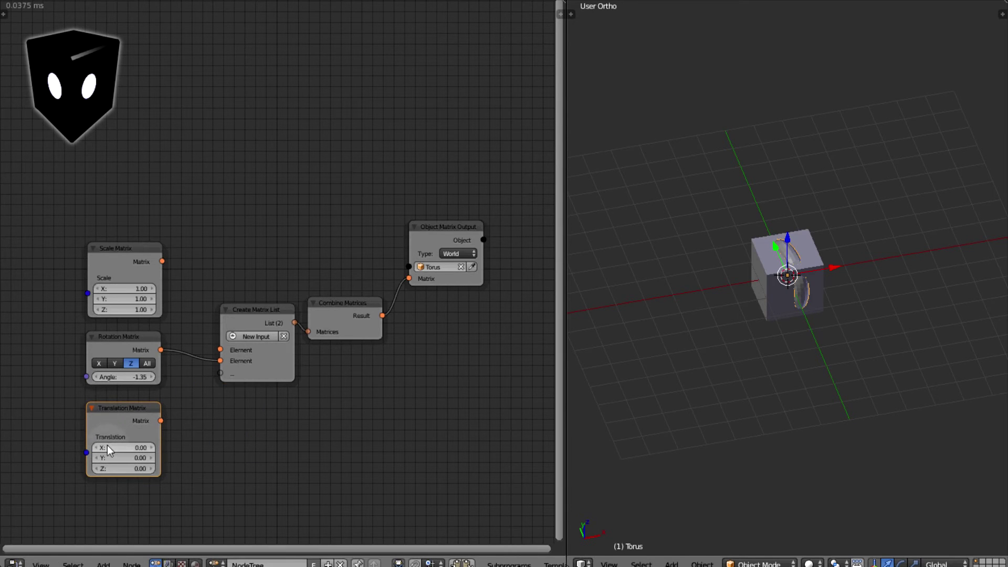
drag(118, 411, 172, 412)
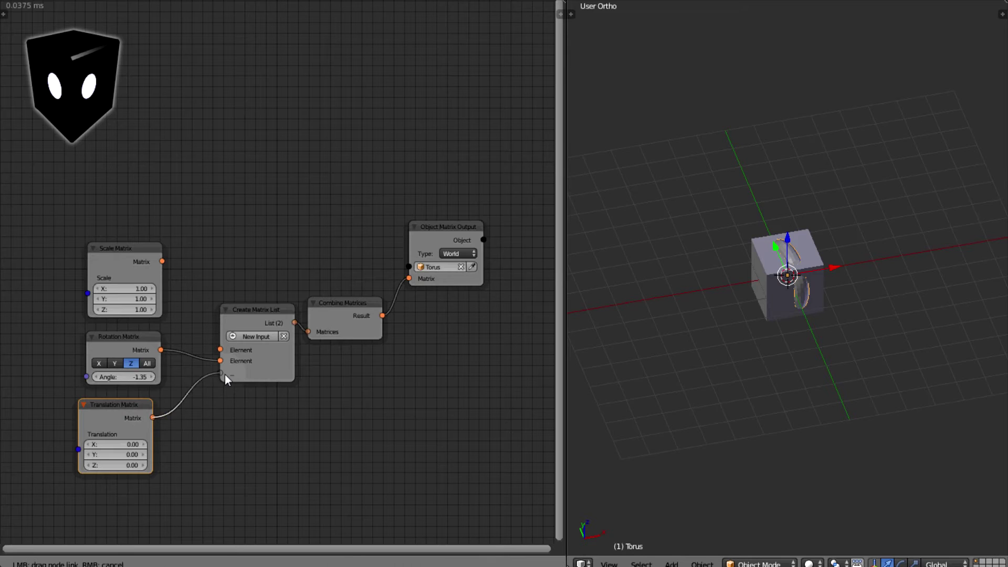
drag(224, 373, 225, 372)
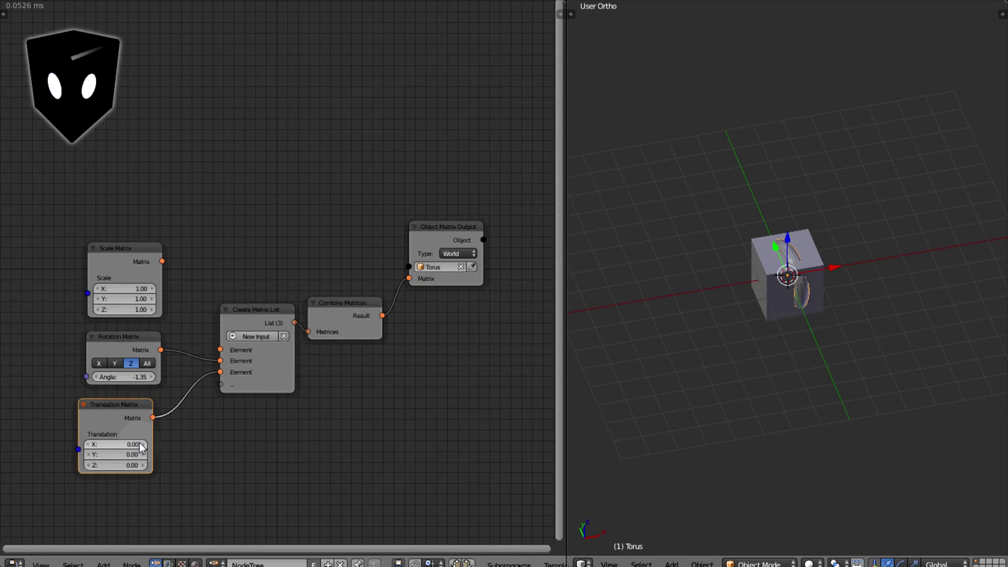
drag(140, 443, 78, 438)
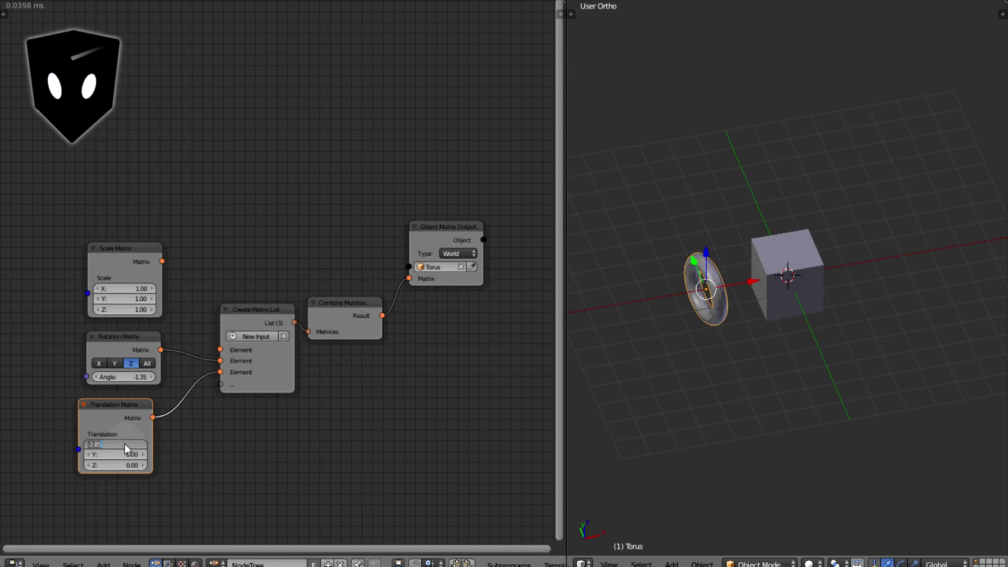
text(3)
key(Return)
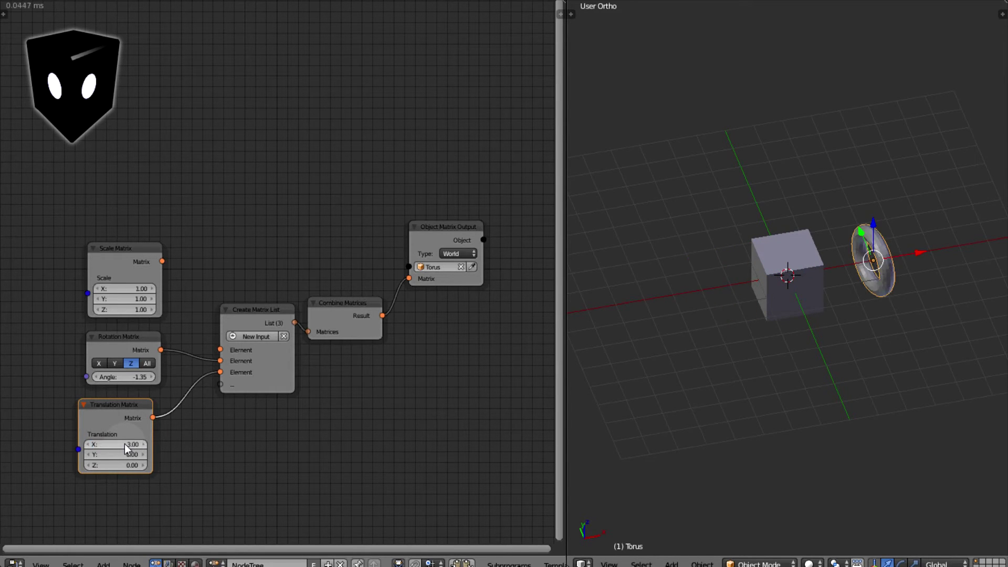
middle_drag(831, 355, 731, 328)
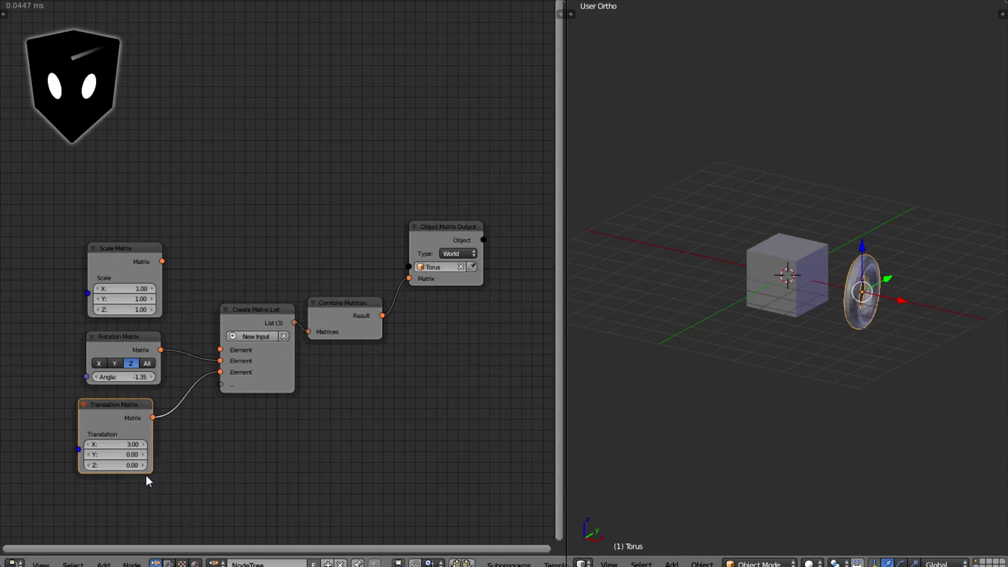
Add a second Rotation Matrix as the fourth list Element, with its angle set to 0
scroll(212, 472, down, 1)
key(shift+a)
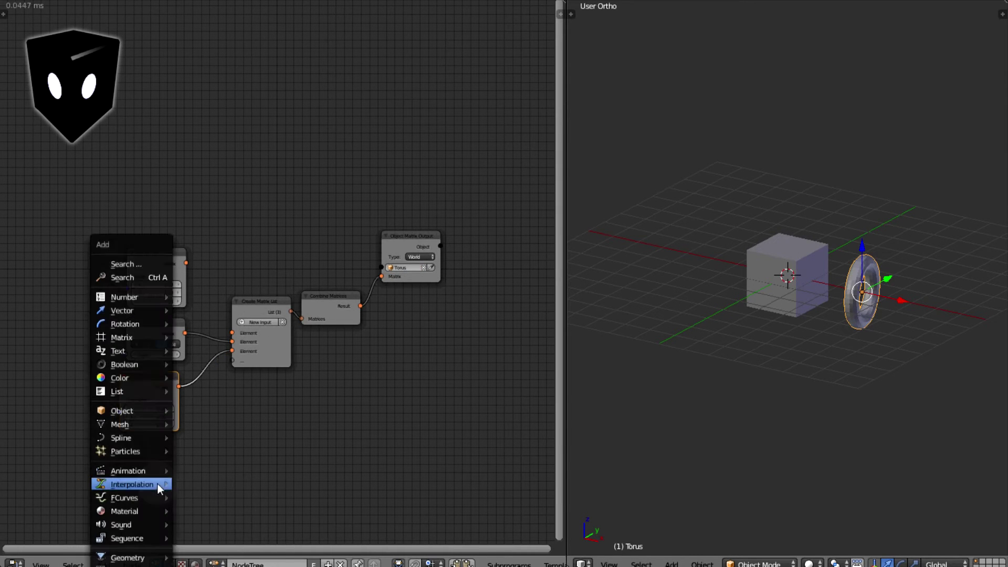
mouse_move(146, 343)
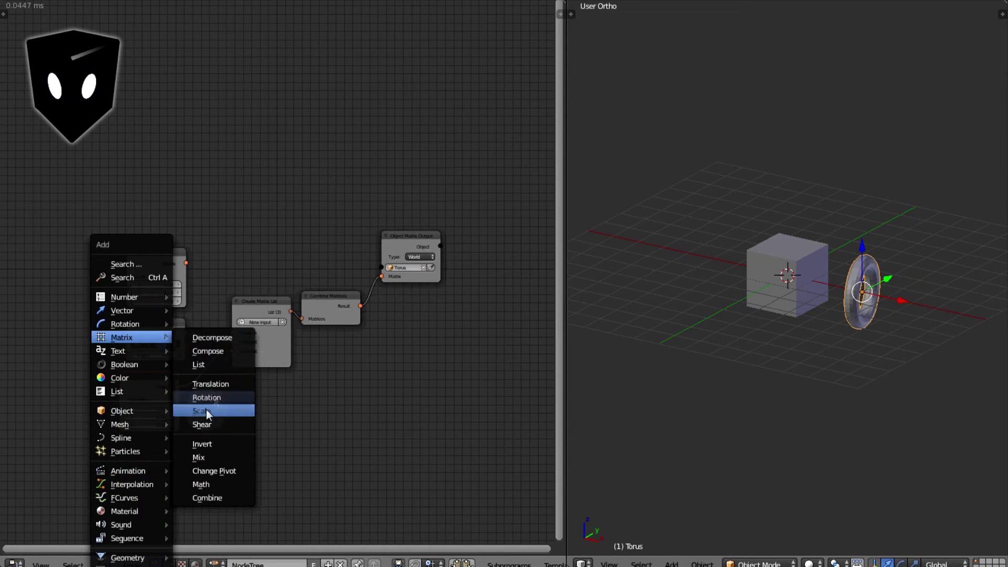
click(213, 397)
click(124, 445)
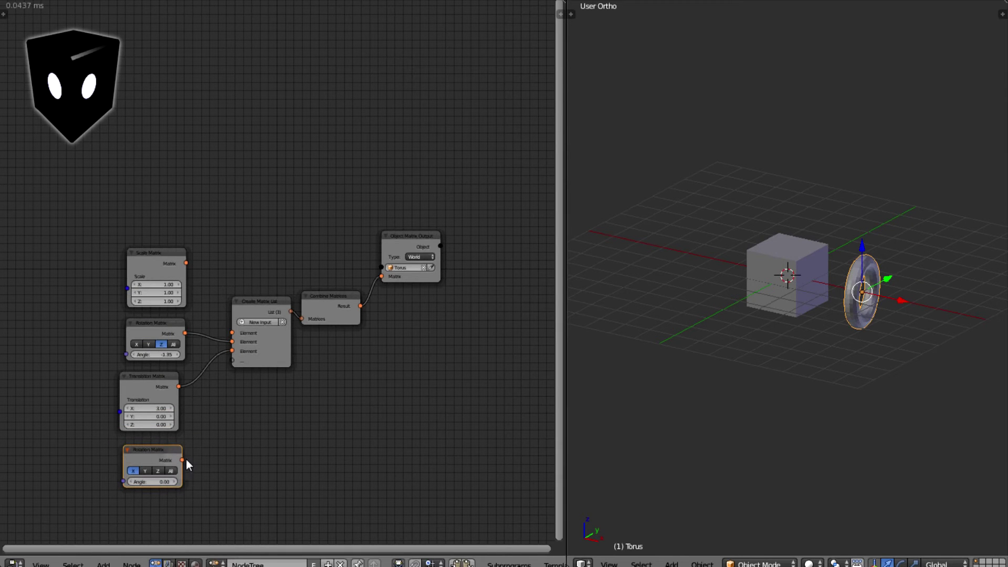
drag(182, 460, 233, 361)
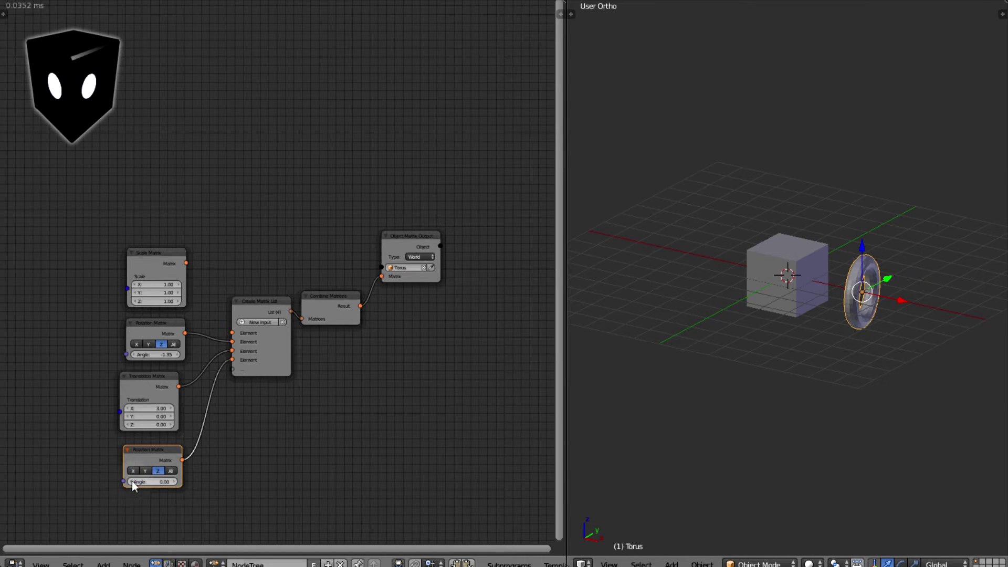
drag(131, 482, 234, 473)
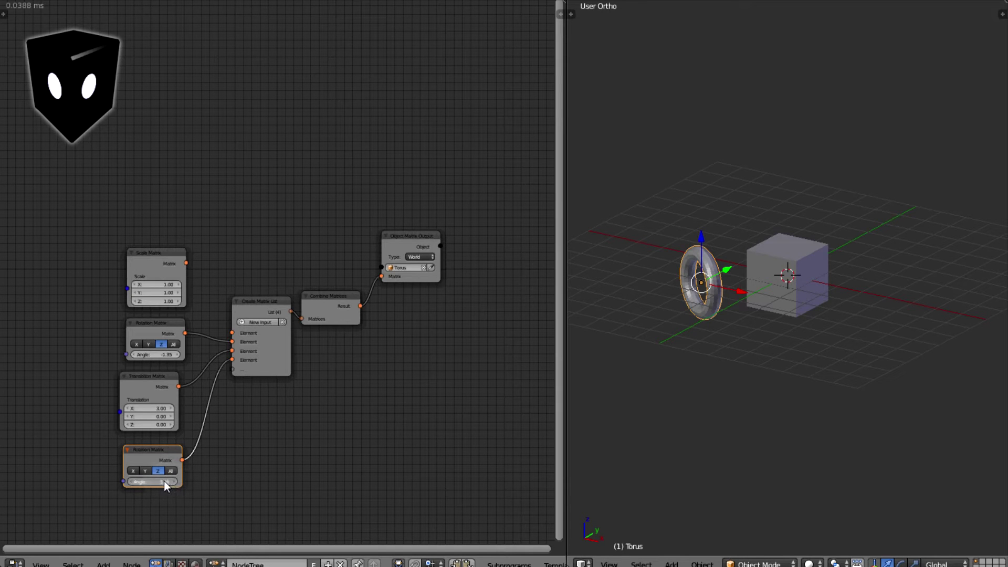
text(0)
key(Return)
middle_drag(163, 458, 236, 456)
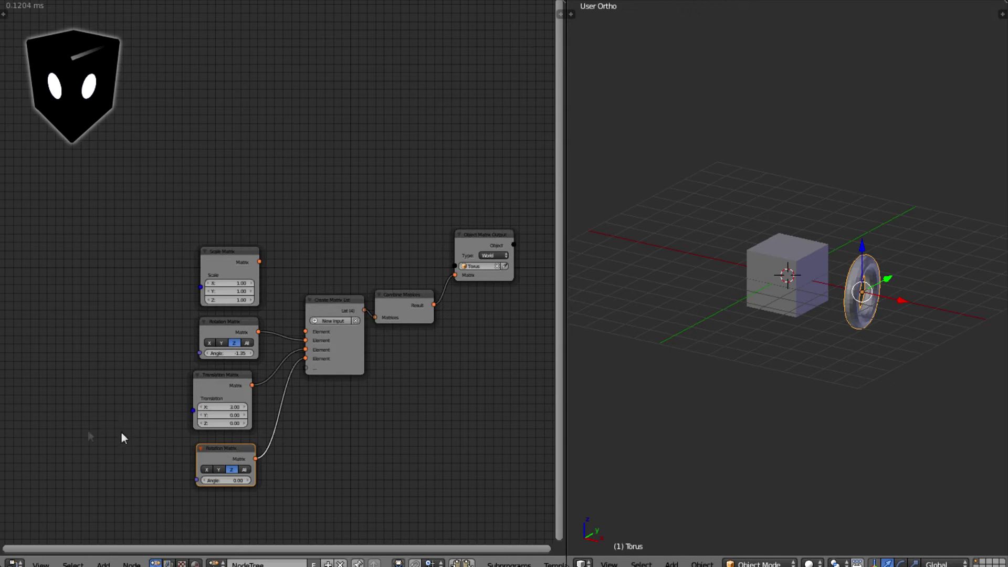
key(shift+a)
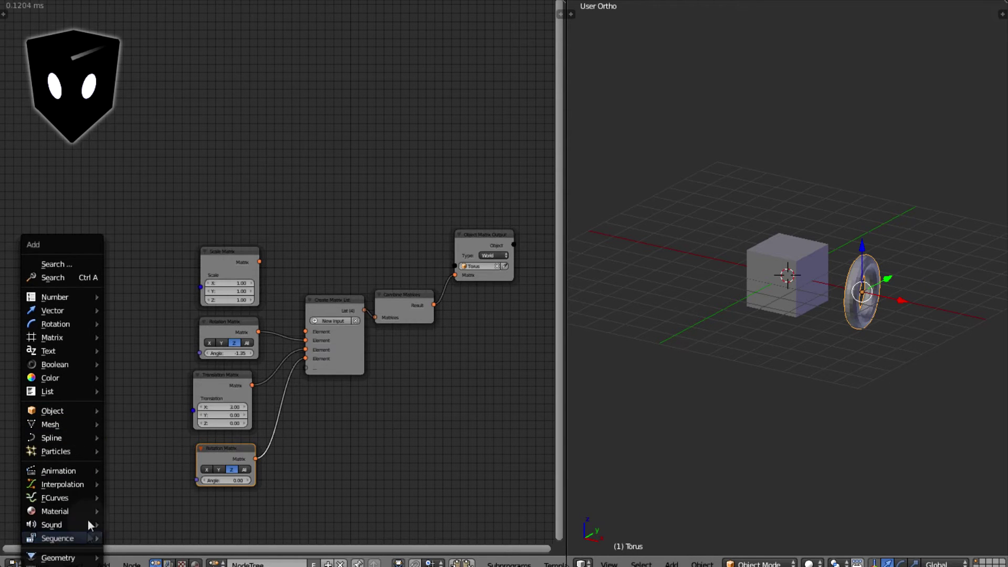
Add a Time Info node whose Frame output drives both Rotation Matrix angles, and play the animation
key(Escape)
key(ctrl+a)
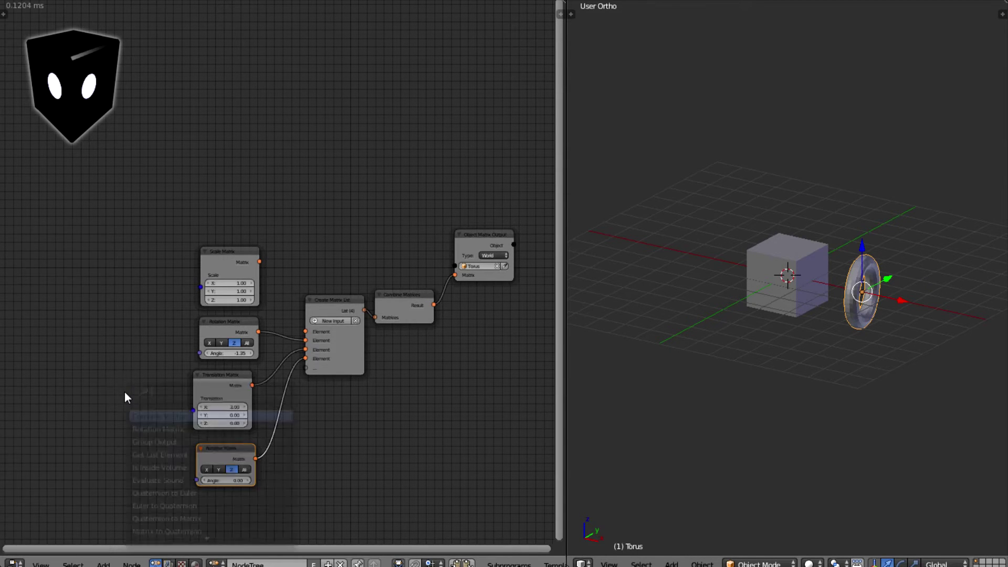
text(tim)
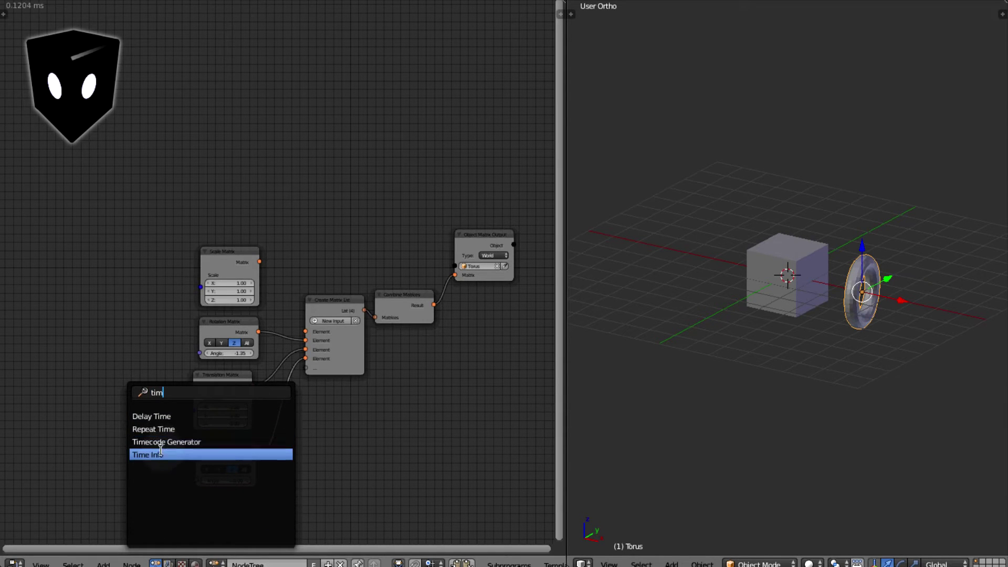
click(158, 455)
click(71, 405)
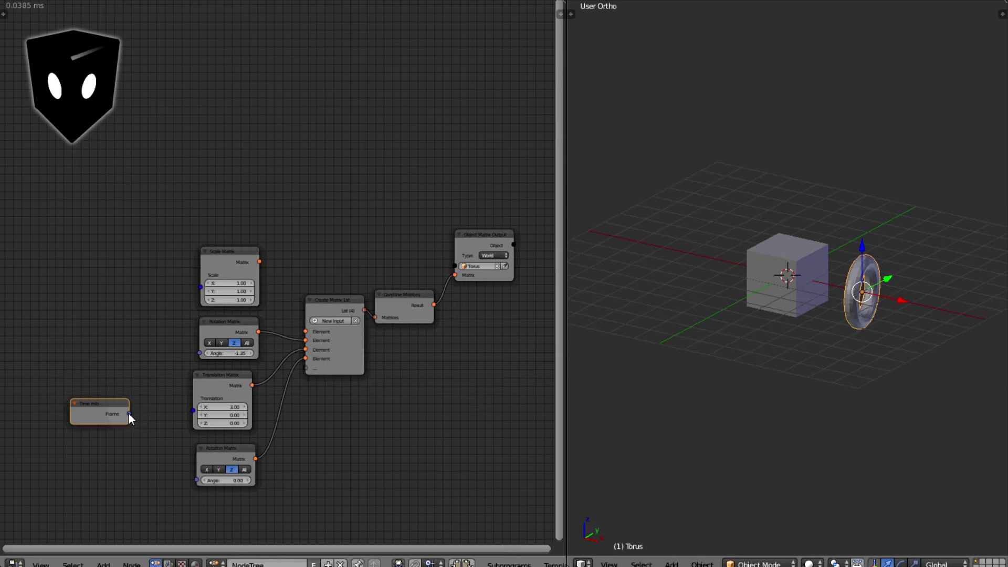
drag(129, 414, 152, 402)
drag(195, 349, 200, 353)
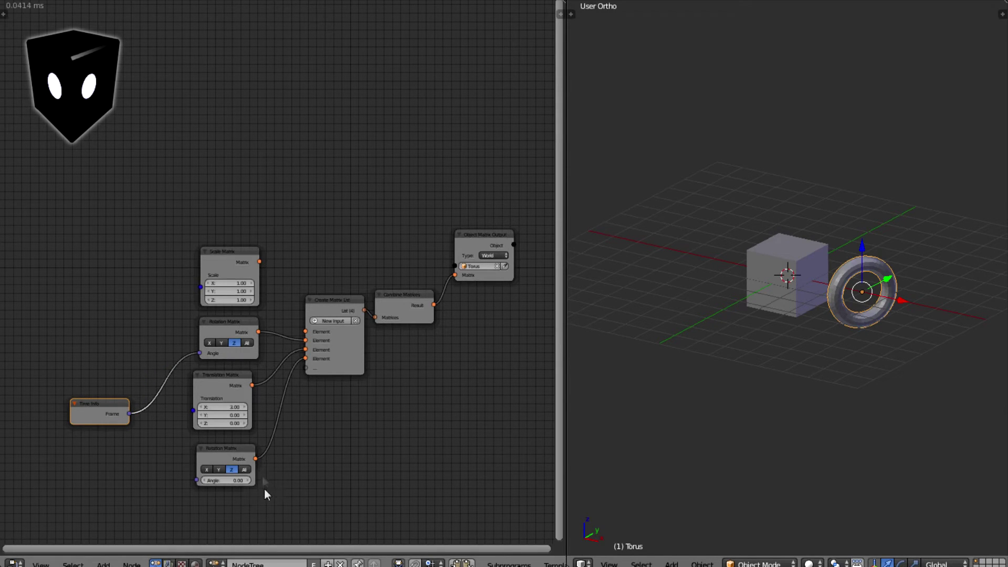
key(alt+a)
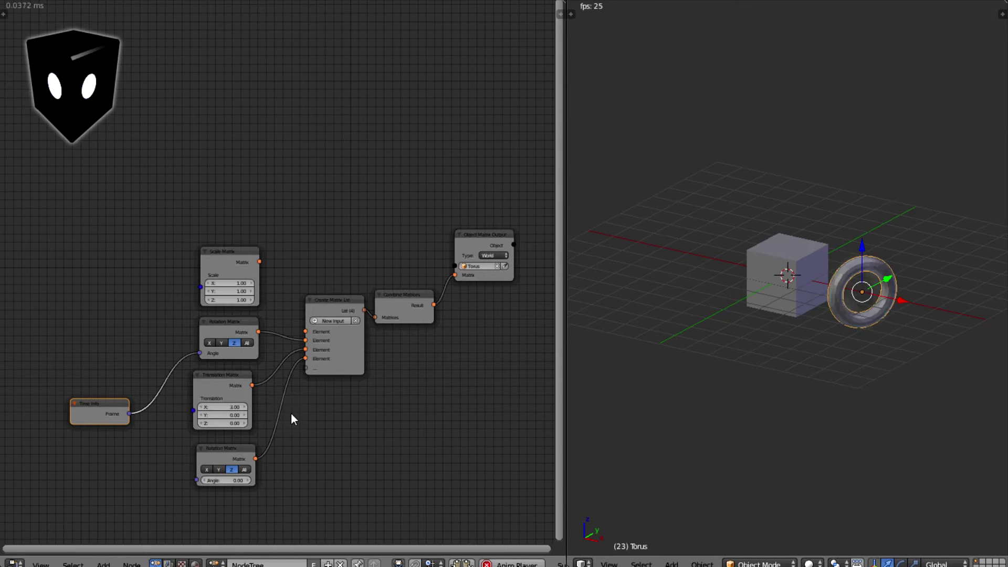
drag(130, 414, 200, 480)
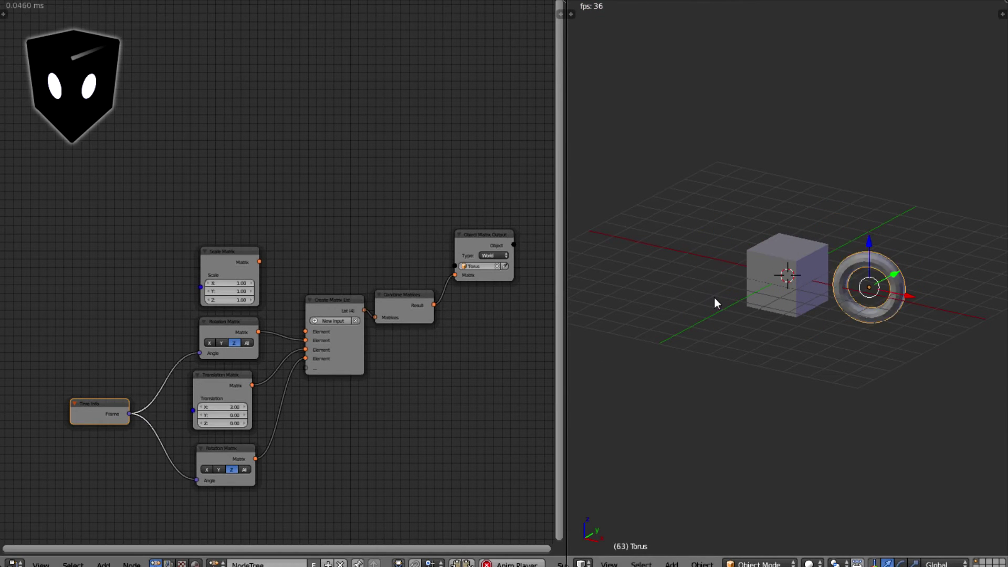
key(shift+a)
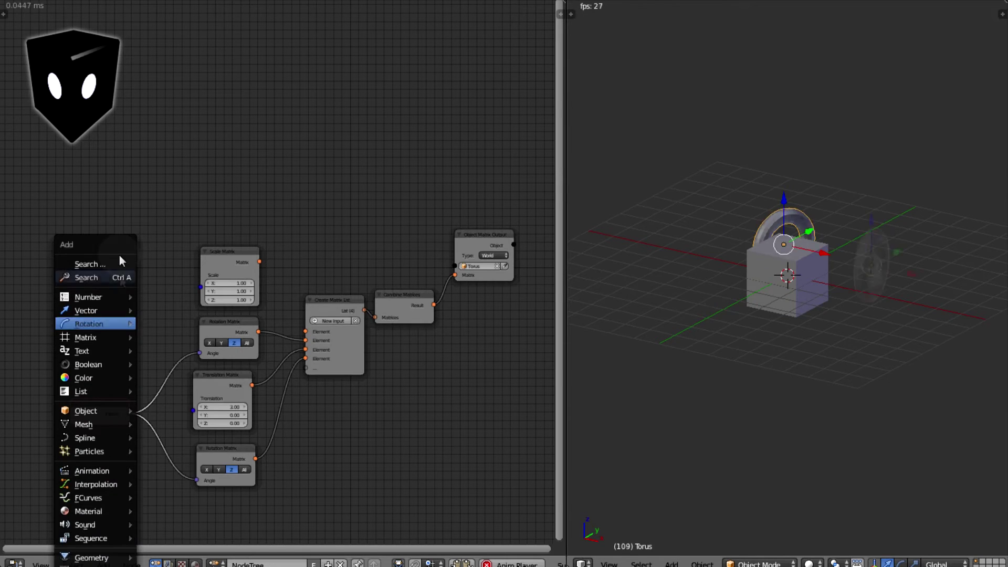
Insert a Math node with B 0.10 on the lower Frame link, then tidy the node layout
mouse_move(112, 297)
click(165, 510)
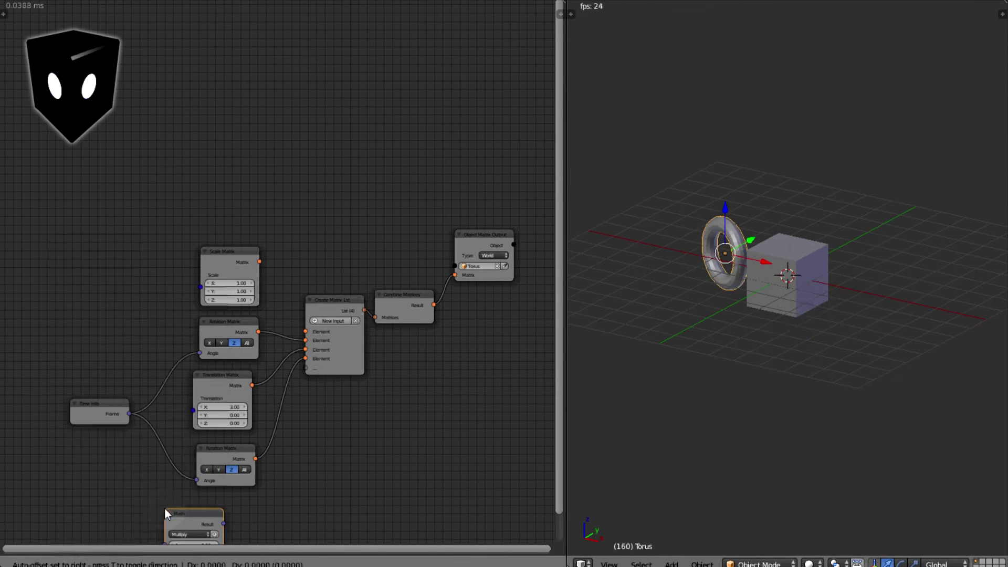
click(123, 432)
click(190, 475)
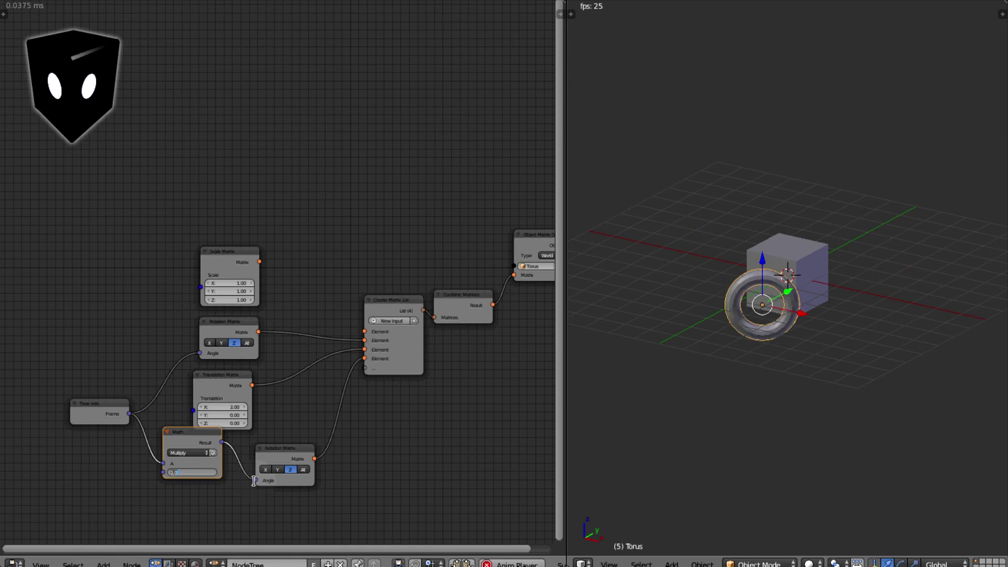
text(.1)
key(Return)
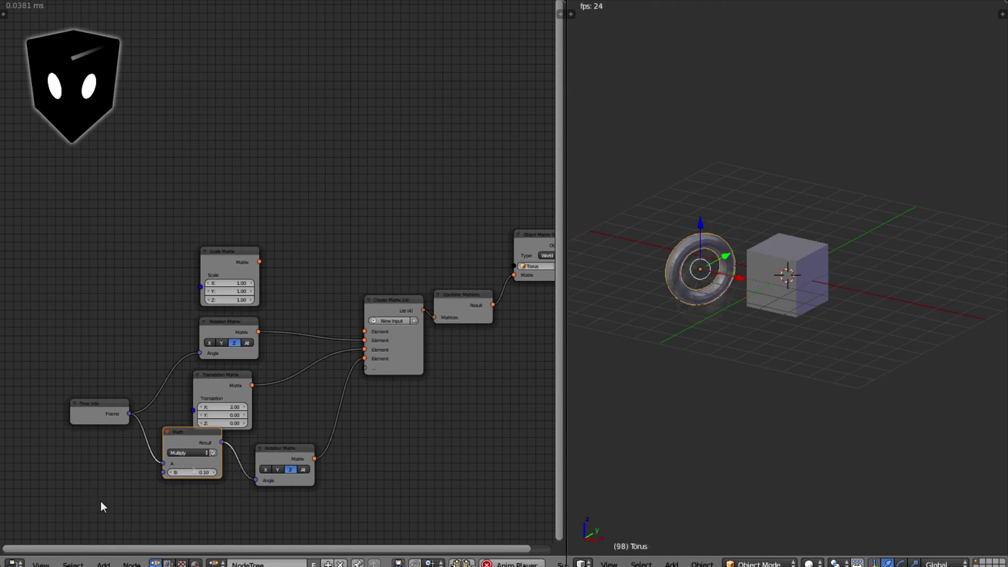
drag(191, 433, 125, 467)
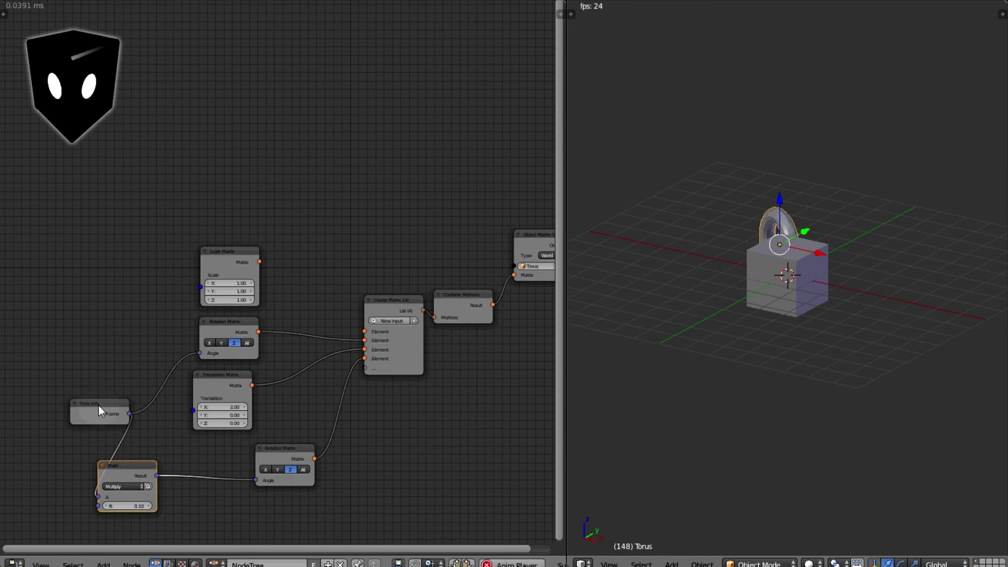
drag(99, 406, 39, 358)
drag(283, 448, 218, 450)
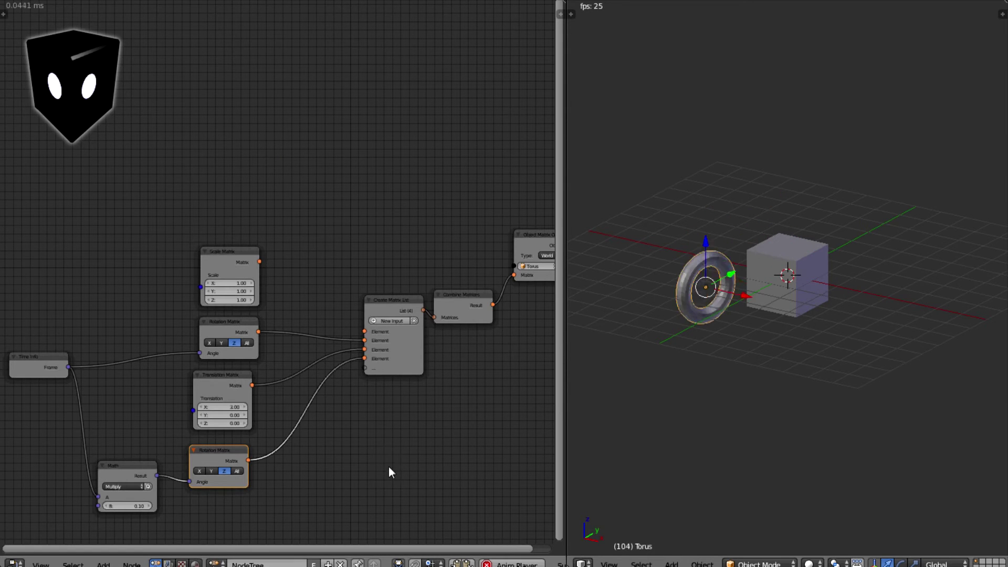
key(shift+a)
key(Escape)
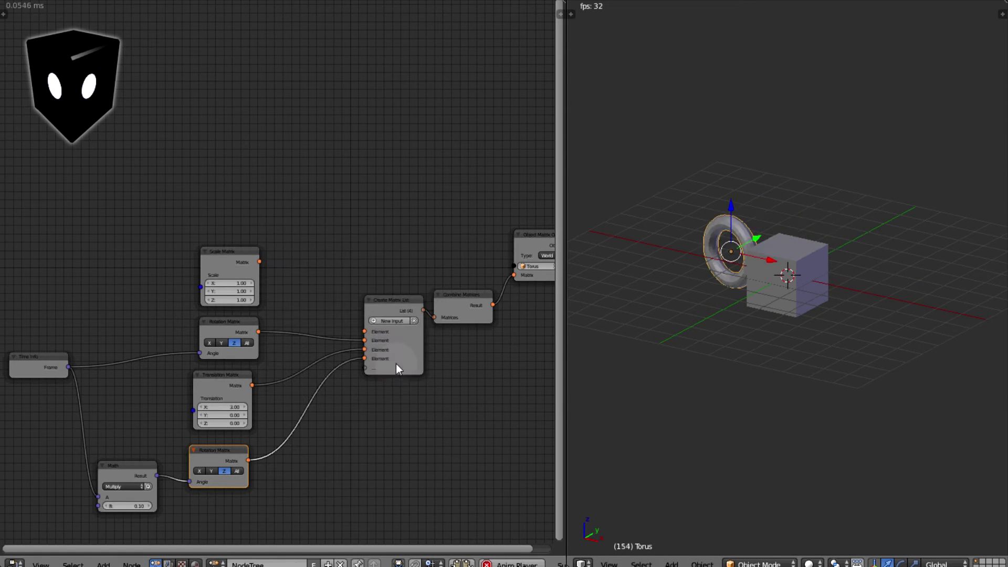
key(shift+a)
Add a Group Input with an Object parameter wired to the Object Matrix Output's Object socket
mouse_move(267, 438)
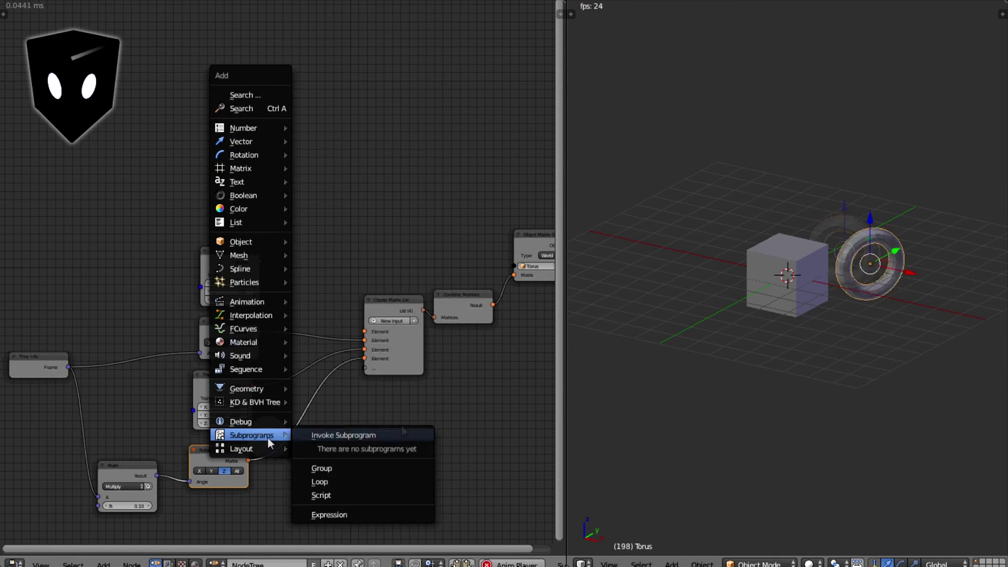
click(336, 469)
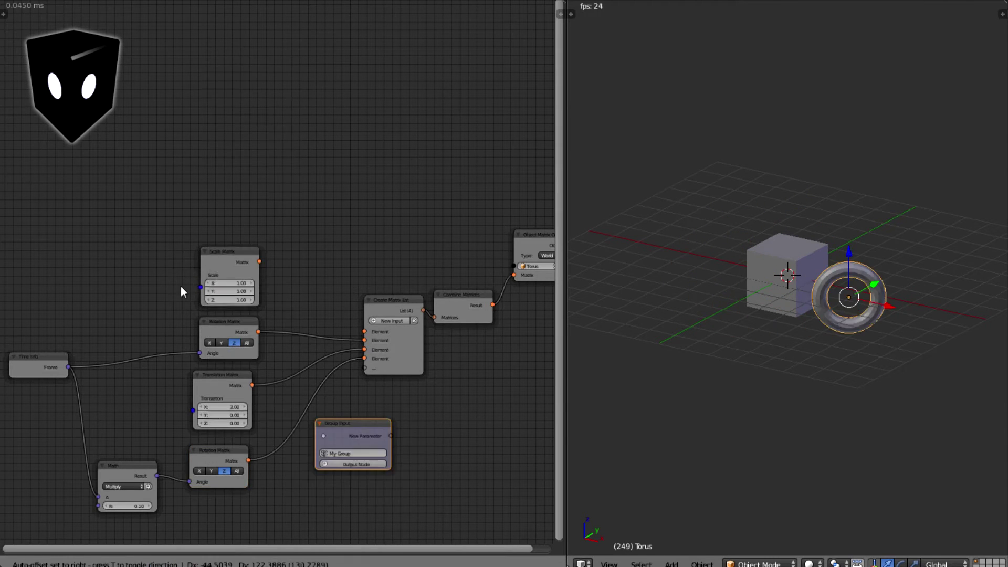
click(24, 206)
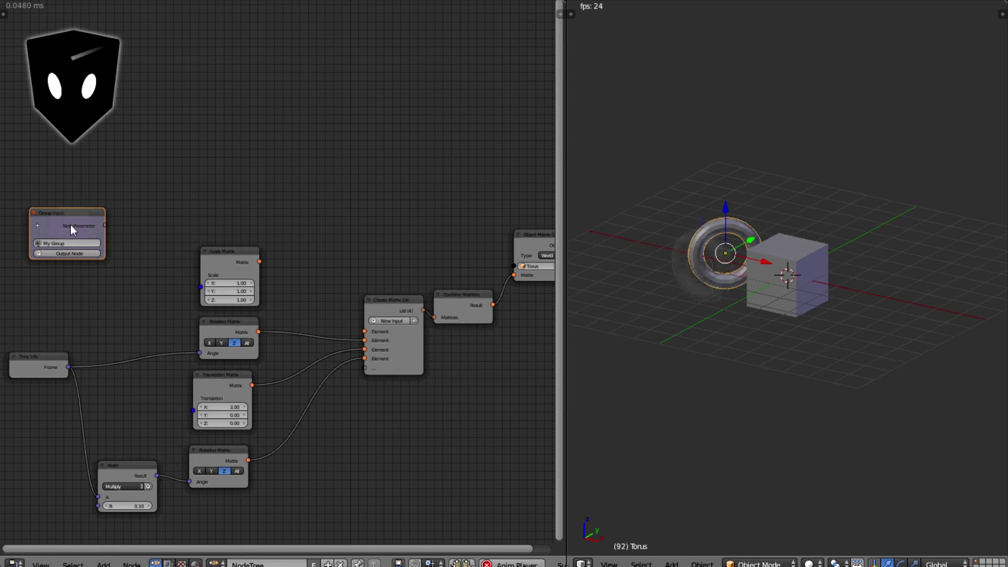
click(36, 226)
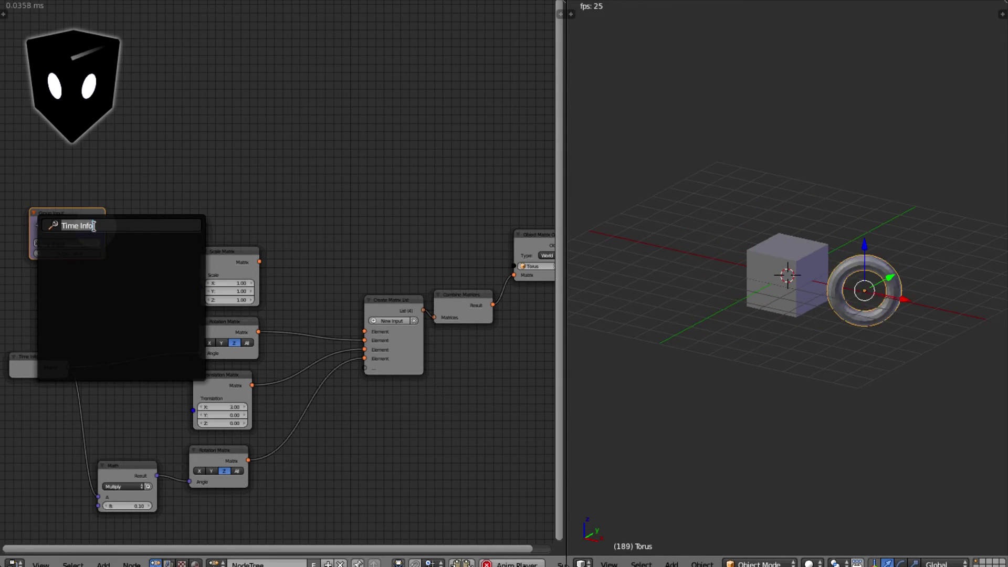
text(obje)
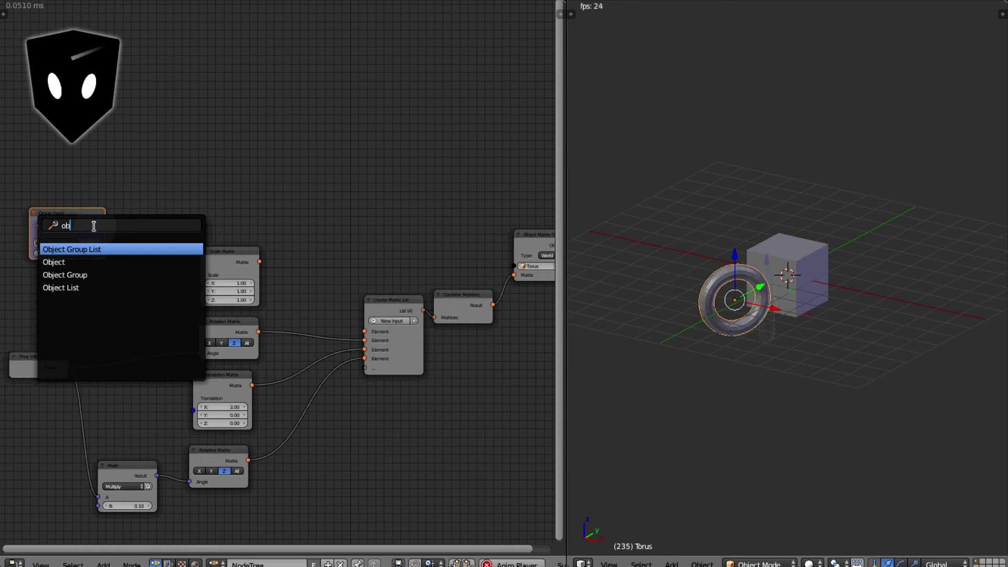
click(73, 262)
drag(105, 223, 514, 266)
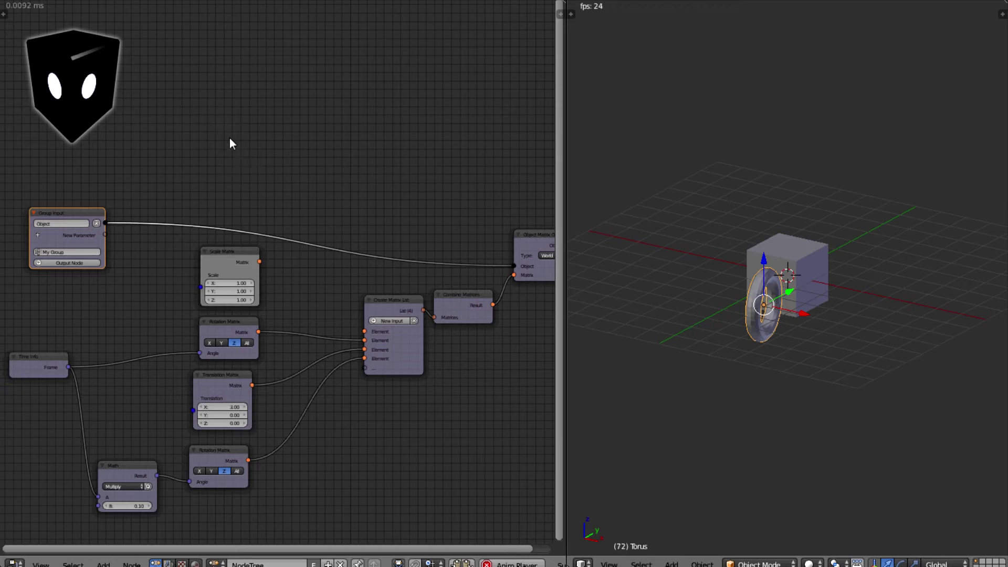
key(shift+a)
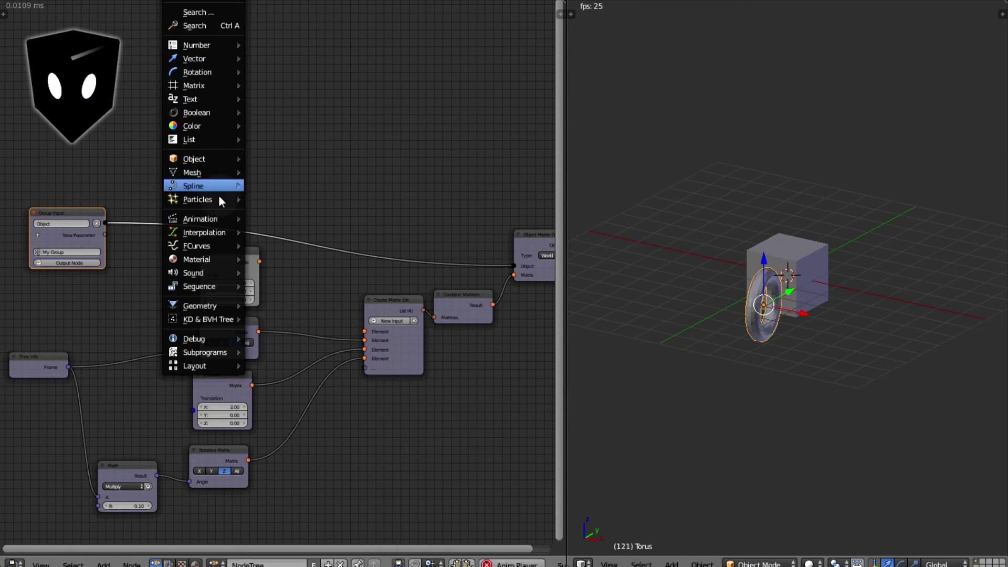
Add a My Group subprogram call node with its object set to Torus
key(Escape)
key(shift+a)
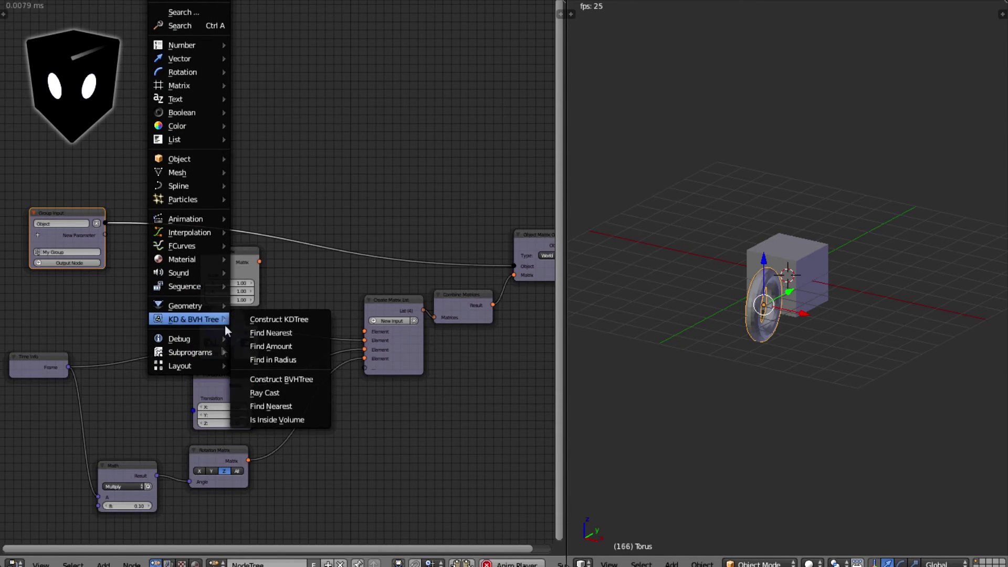
mouse_move(216, 352)
click(276, 363)
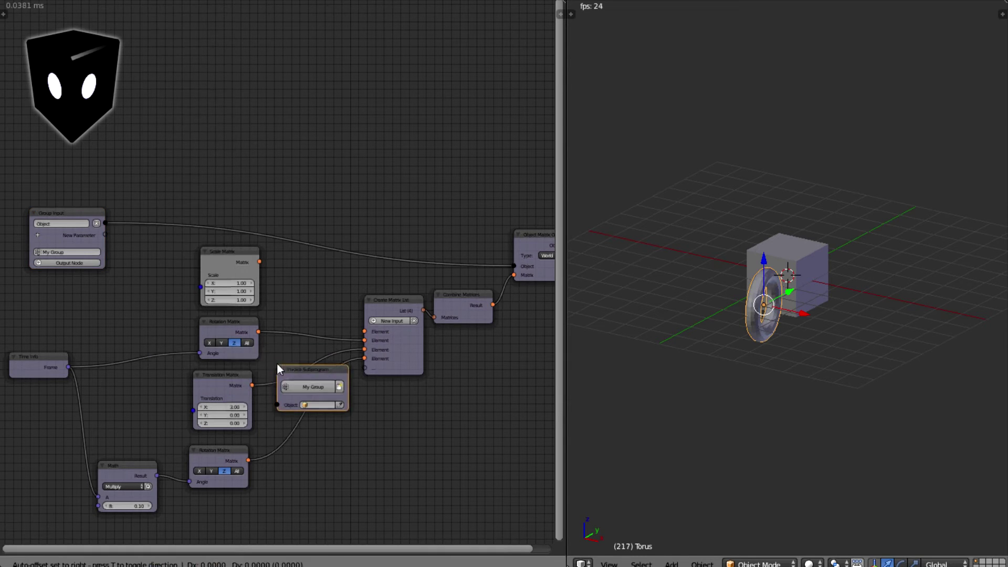
click(239, 147)
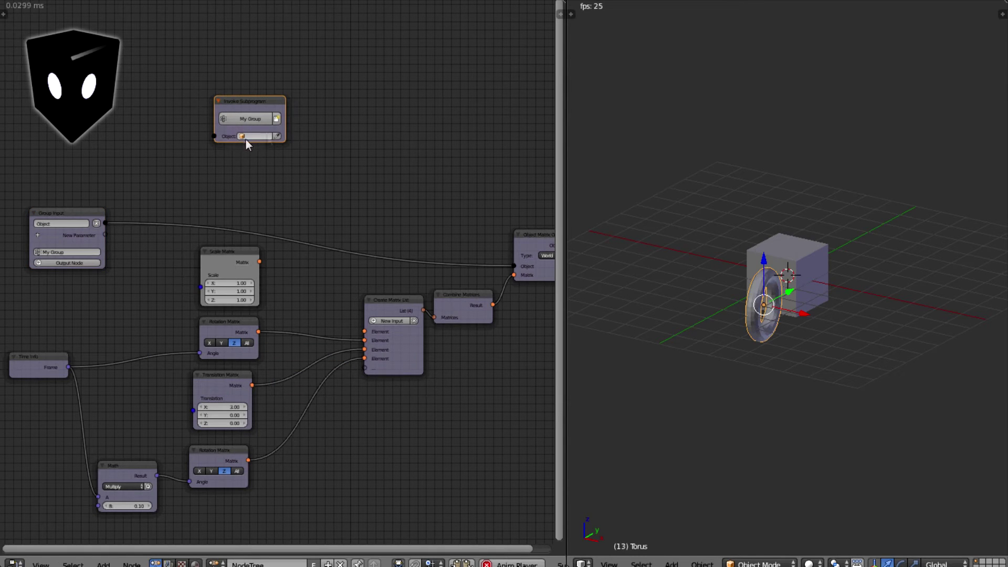
click(277, 136)
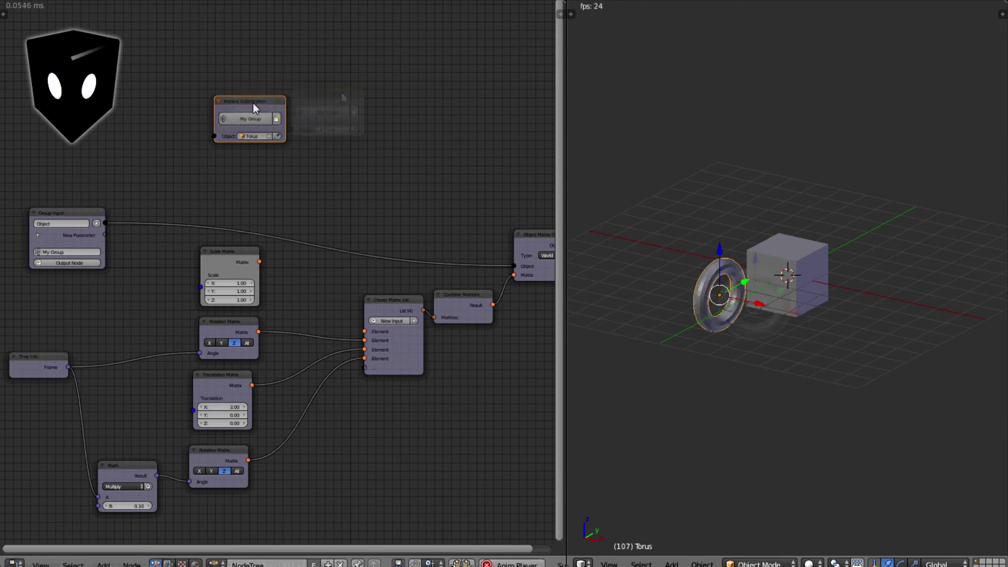
drag(253, 102, 226, 97)
Duplicate the call node twice, setting the copies' objects to Icosphere and Cube
key(shift+d)
click(333, 105)
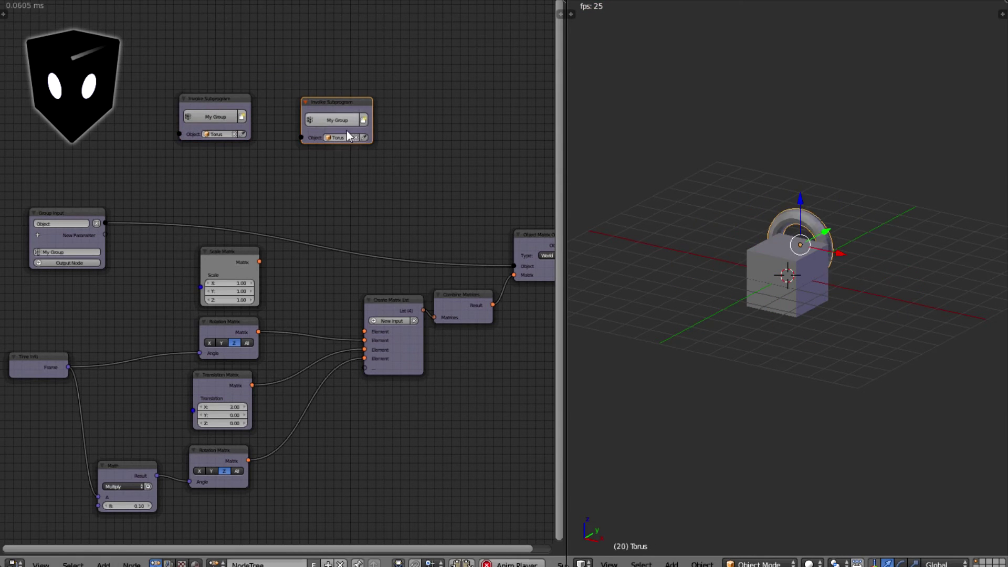
click(339, 137)
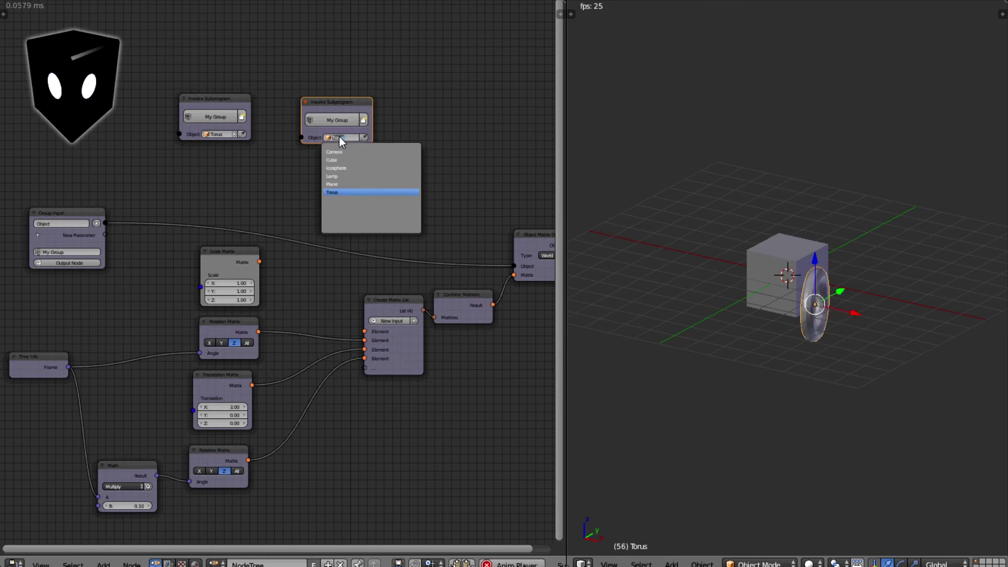
click(339, 168)
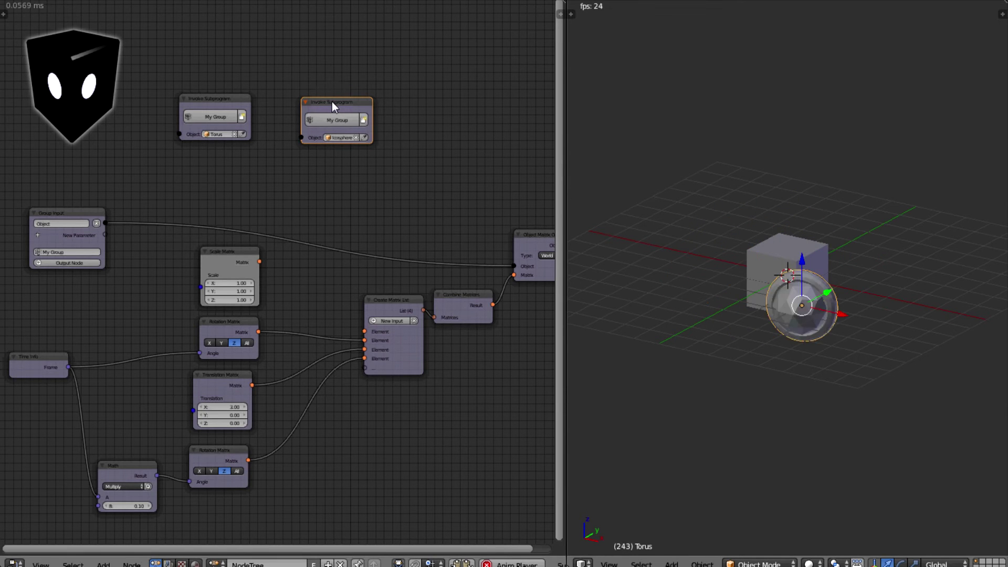
key(shift+d)
drag(429, 102, 428, 103)
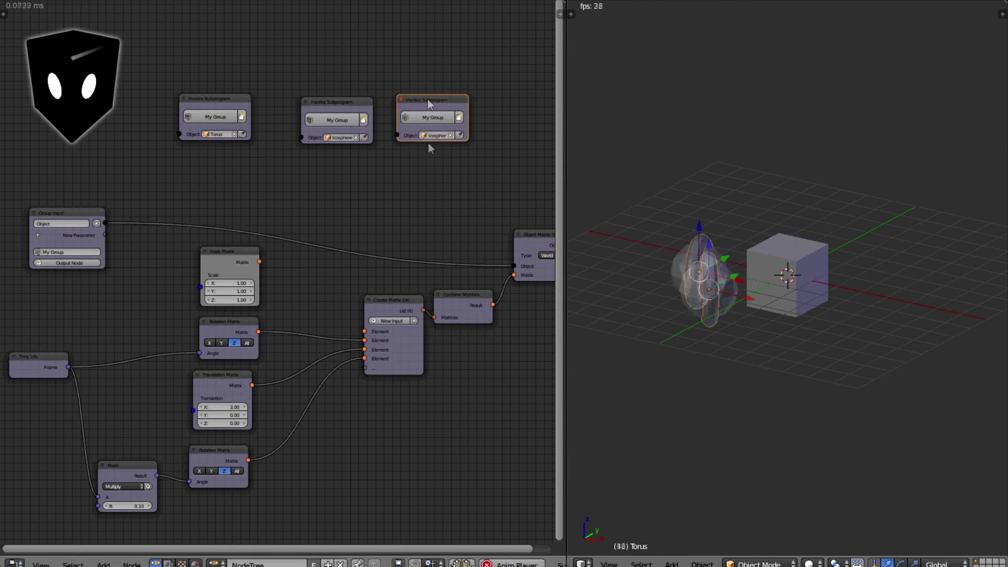
click(429, 135)
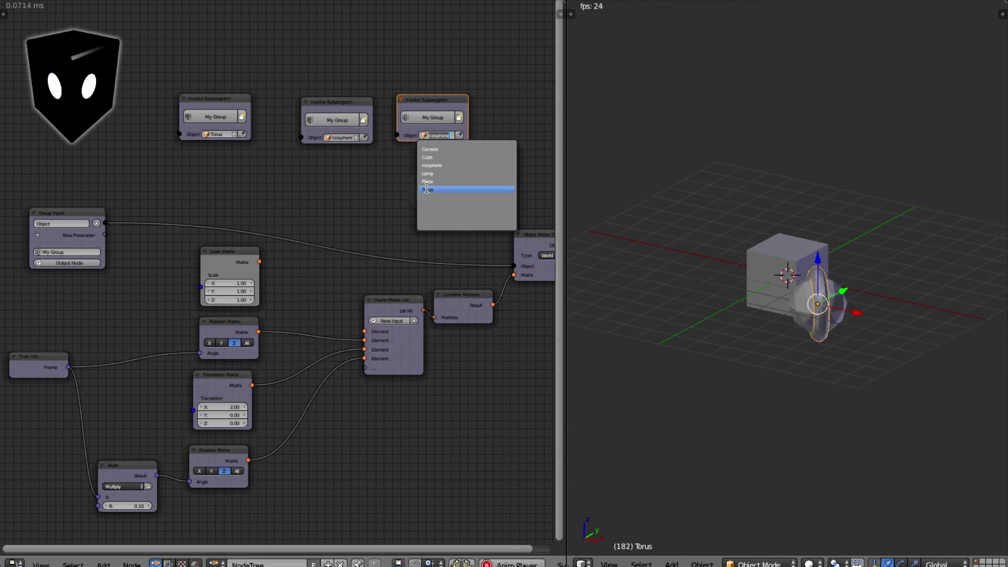
click(422, 157)
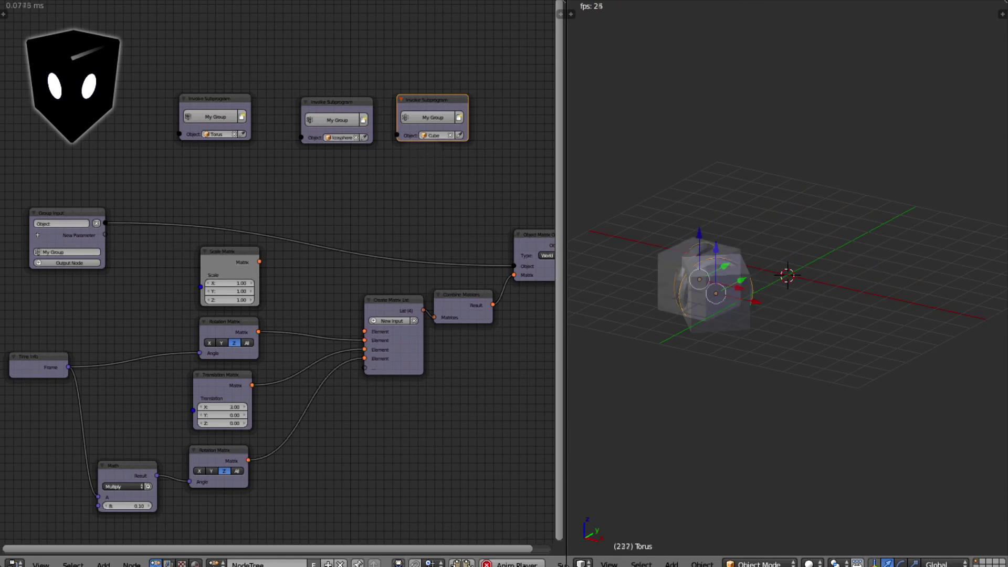
Link the Scale Matrix into the matrix list and expose its Scale as a subprogram input
click(240, 98)
key(shift+d)
click(257, 109)
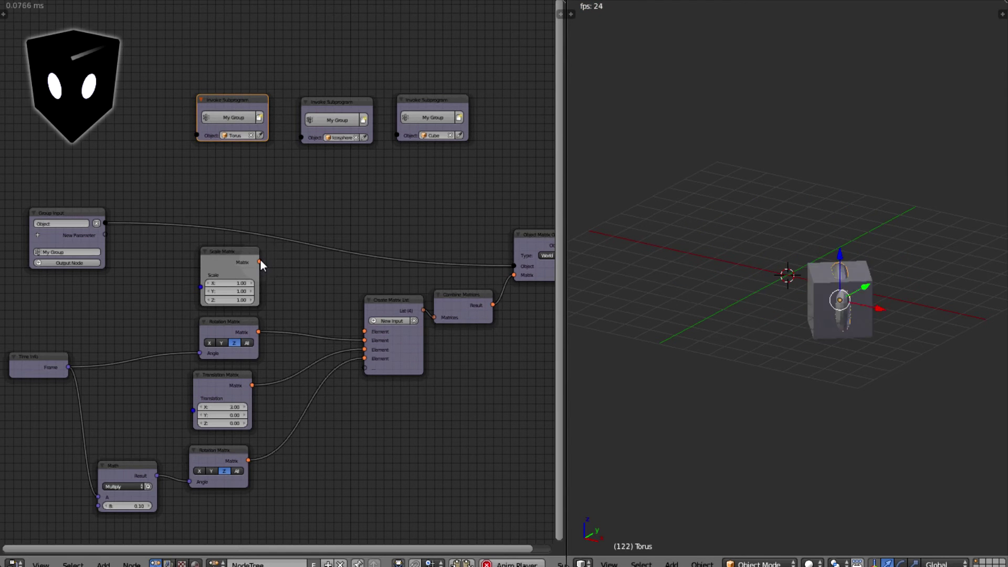
drag(259, 262, 371, 331)
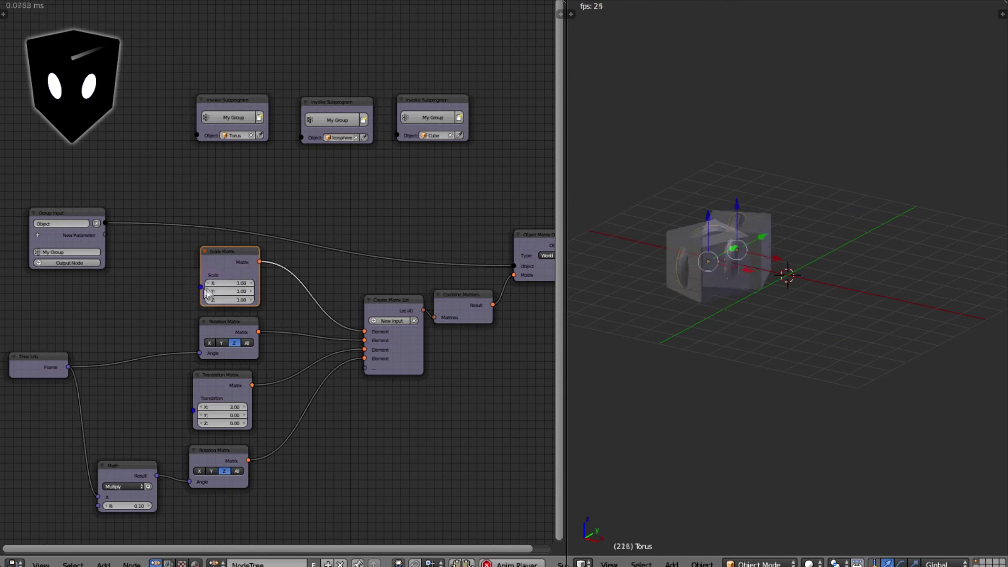
drag(200, 287, 107, 235)
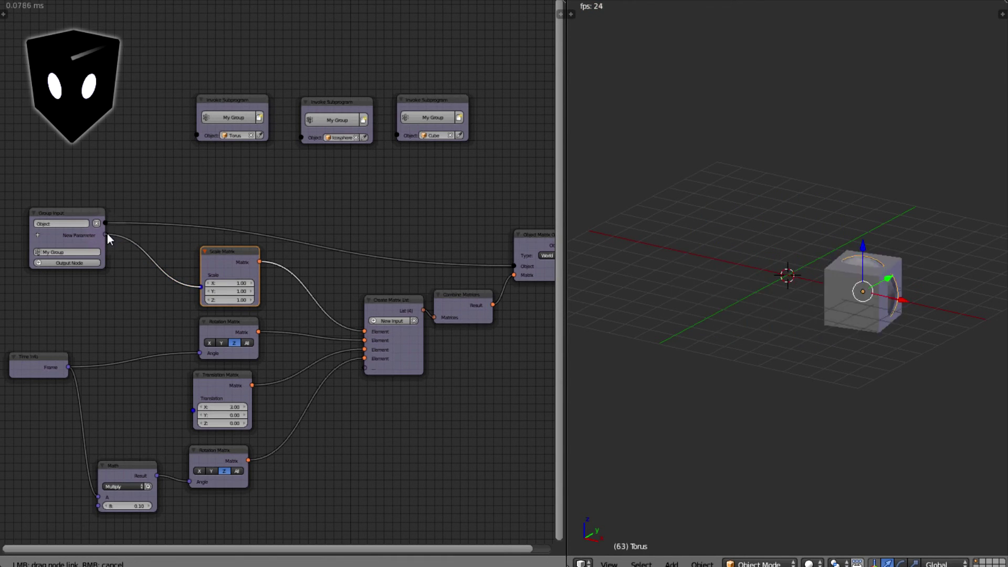
drag(107, 235, 107, 234)
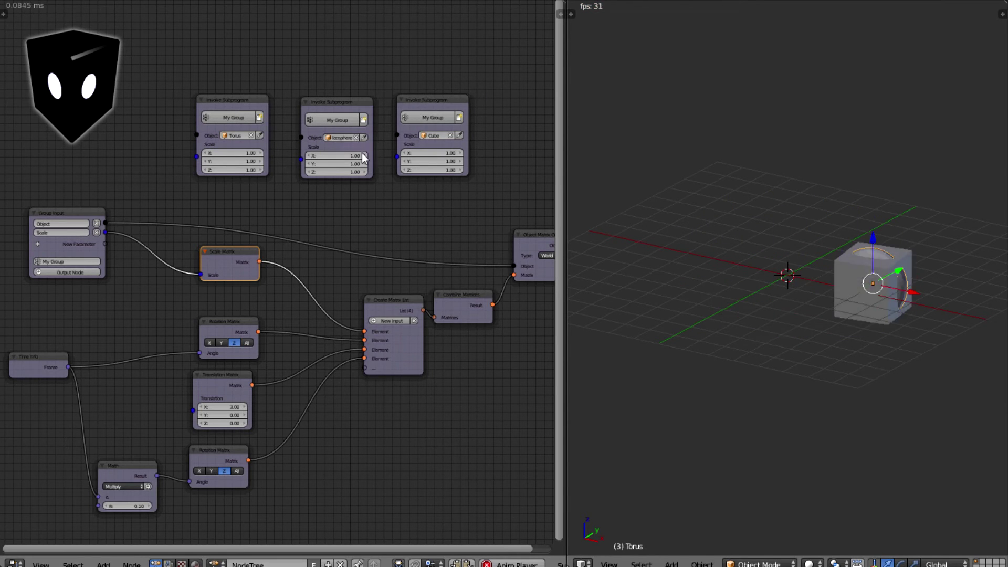
Insert a duplicate Multiply Math node between Time Info and the upper Rotation Matrix, exposing its B as input
drag(238, 99, 208, 92)
drag(362, 108, 325, 97)
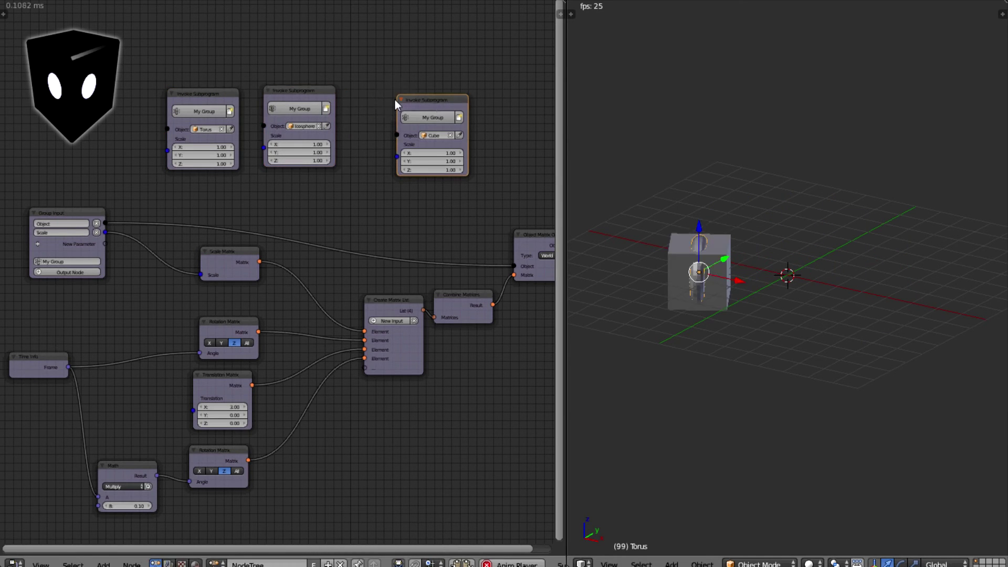
drag(431, 101, 394, 93)
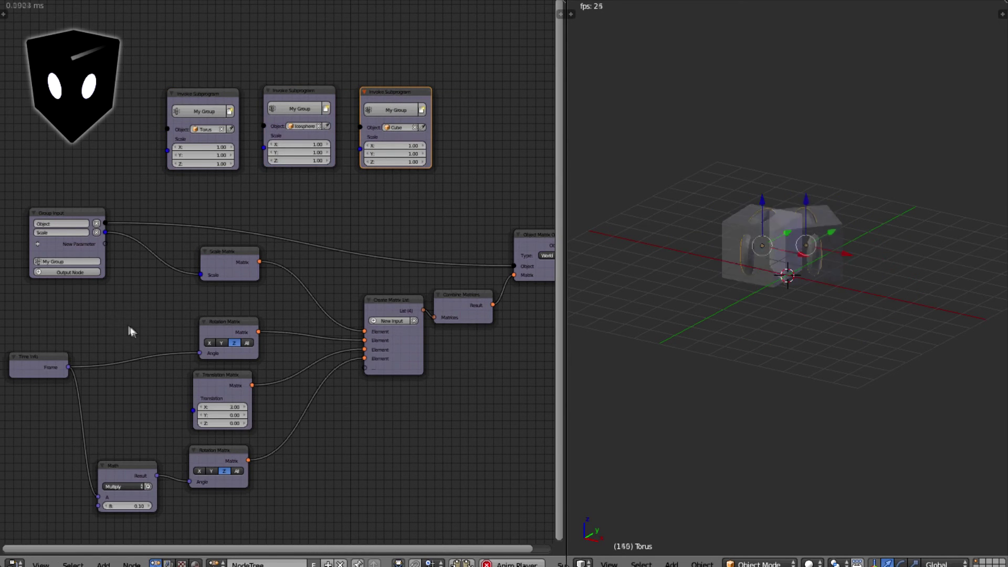
drag(130, 468, 146, 468)
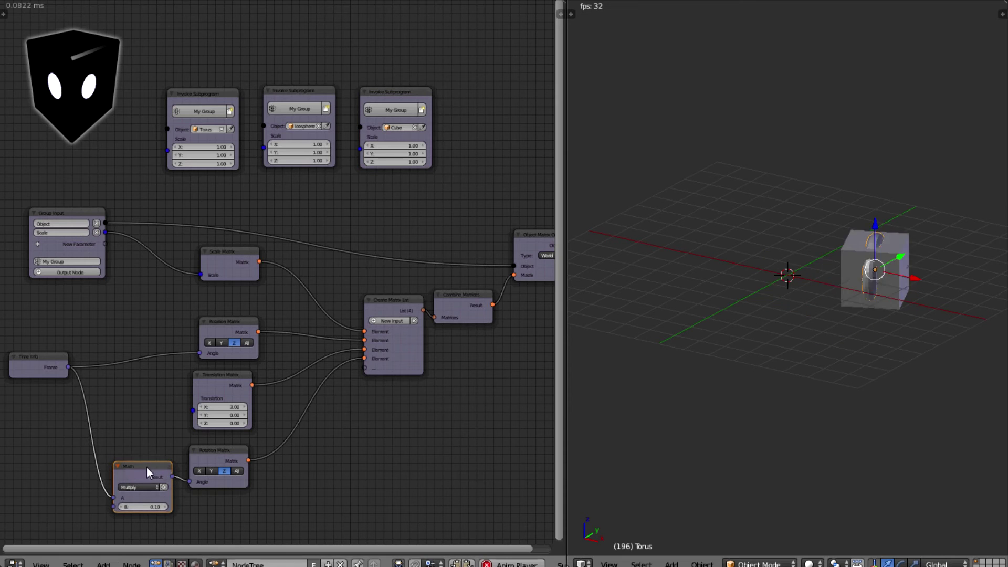
key(shift+d)
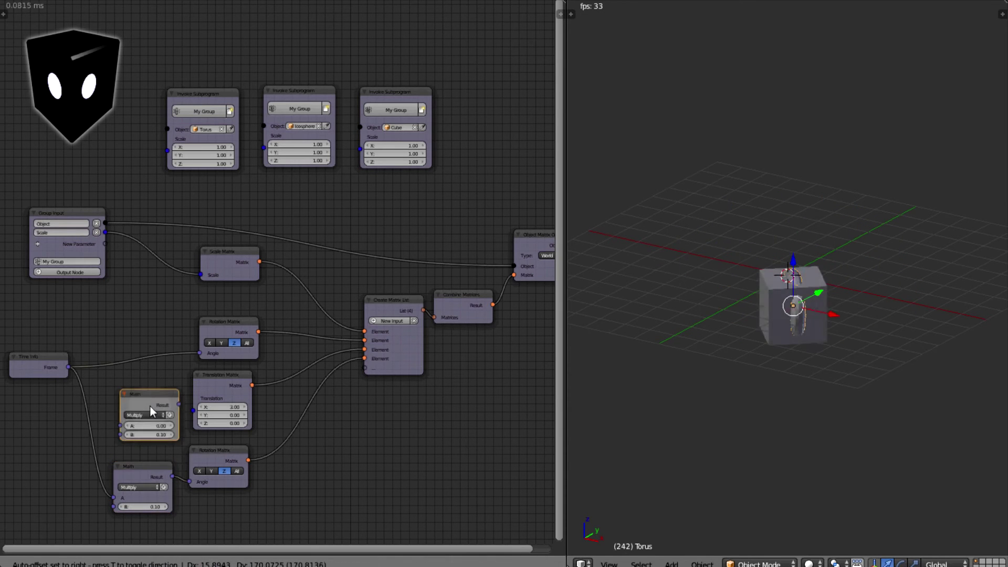
click(138, 341)
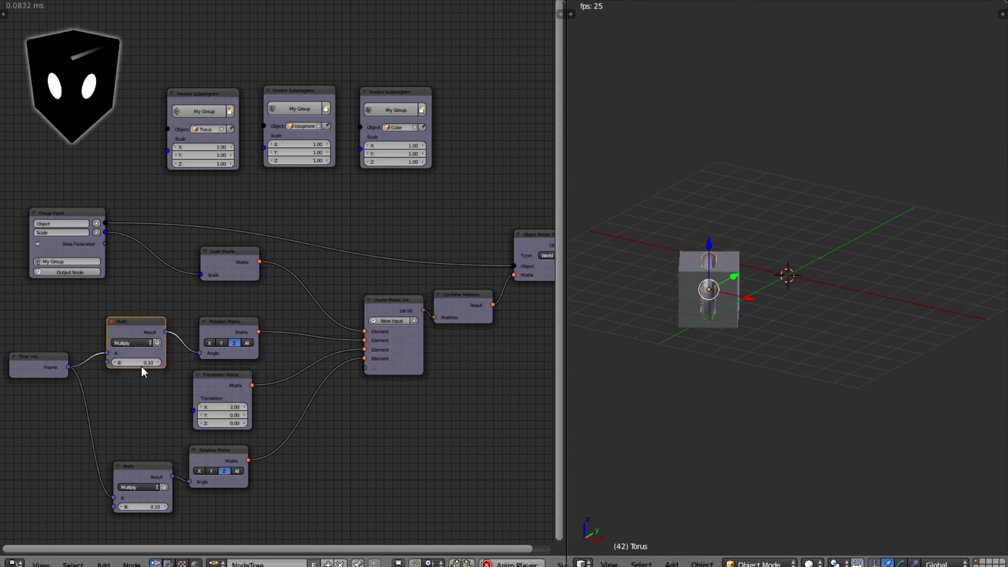
mouse_move(41, 360)
mouse_down()
mouse_move(21, 373)
mouse_move(32, 371)
mouse_up()
drag(142, 322, 154, 324)
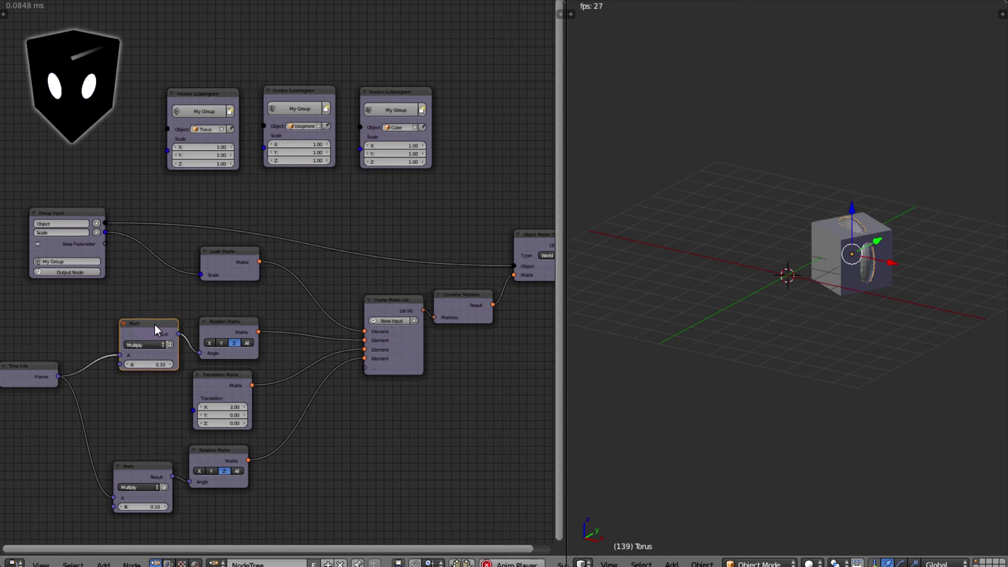
drag(28, 371, 39, 369)
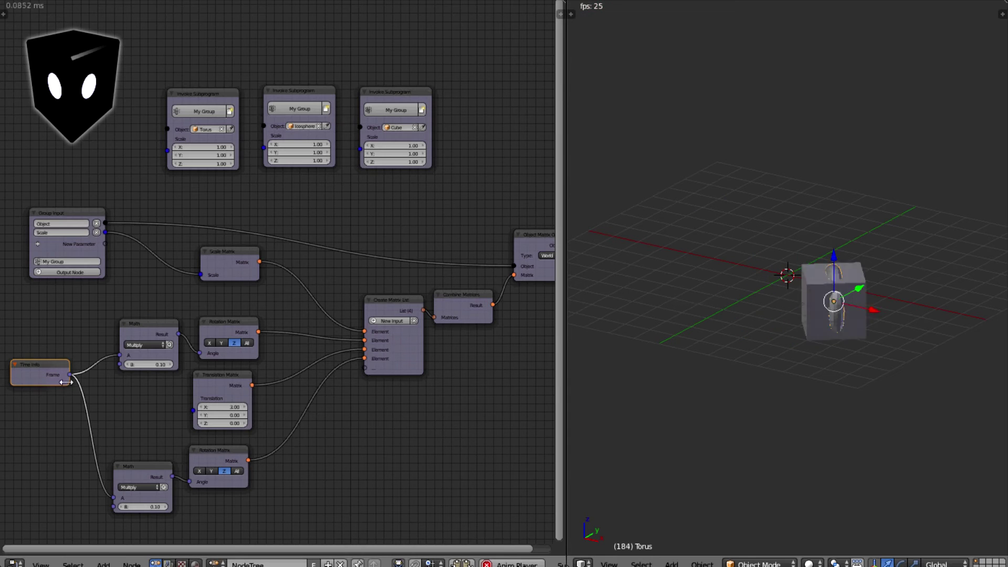
drag(119, 364, 105, 247)
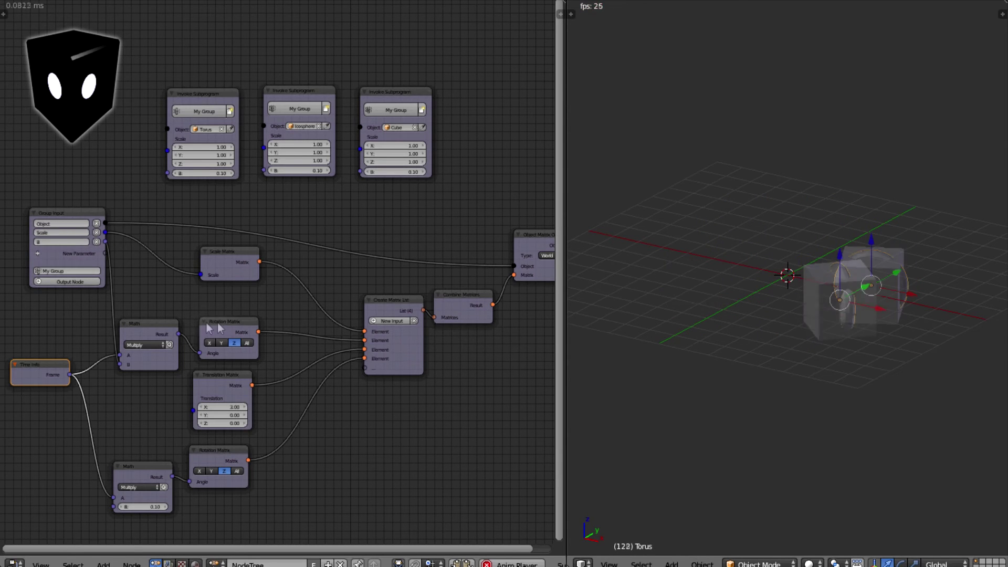
Name the first new Group Input parameter 'day'
click(58, 242)
text(day)
key(Return)
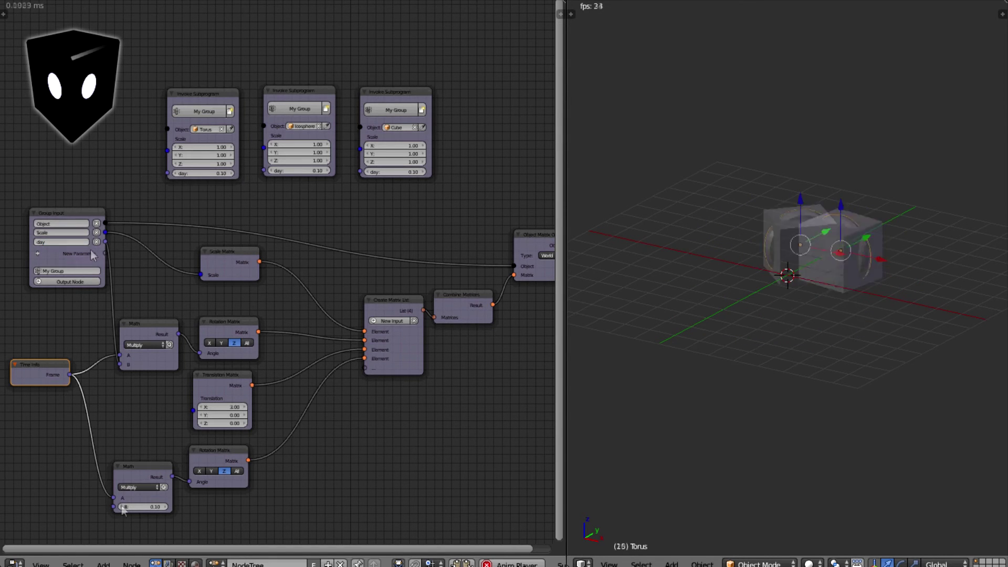
Expose the lower Math node's B value as a second parameter and rename it 'year'
drag(113, 507, 105, 253)
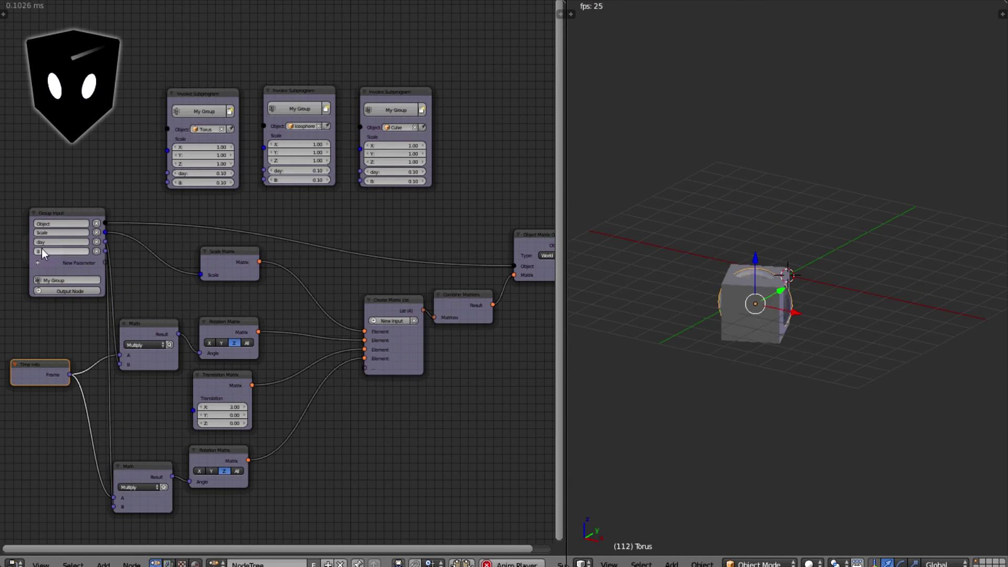
click(42, 251)
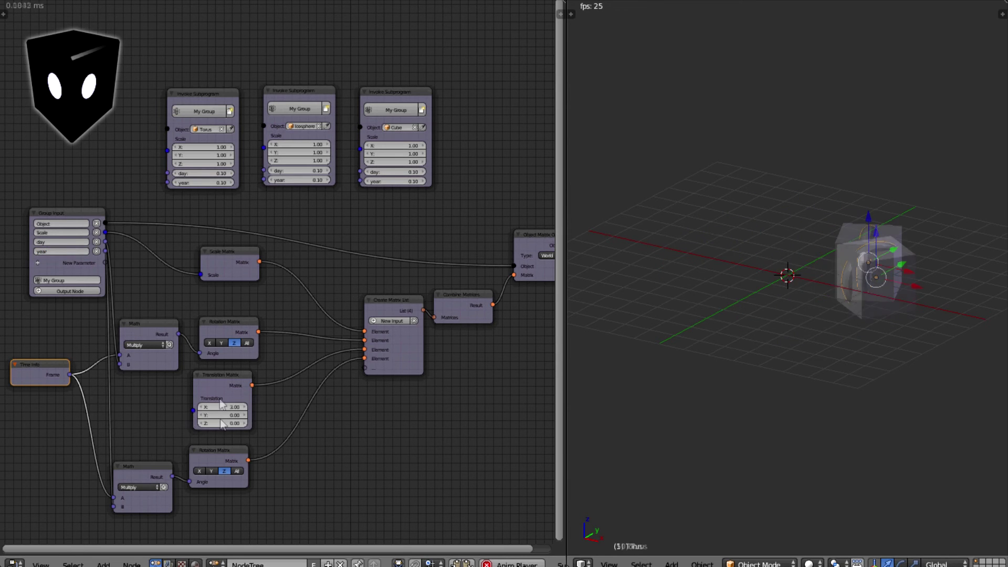
drag(193, 411, 167, 395)
Add a Combine Vector node and wire it into the Translation Matrix's translation input
key(shift+a)
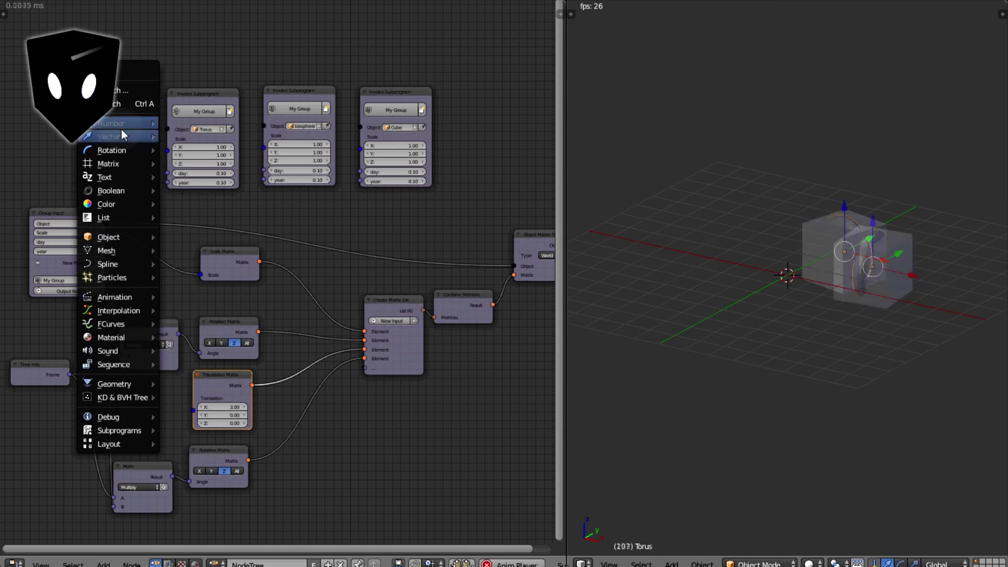
mouse_move(121, 136)
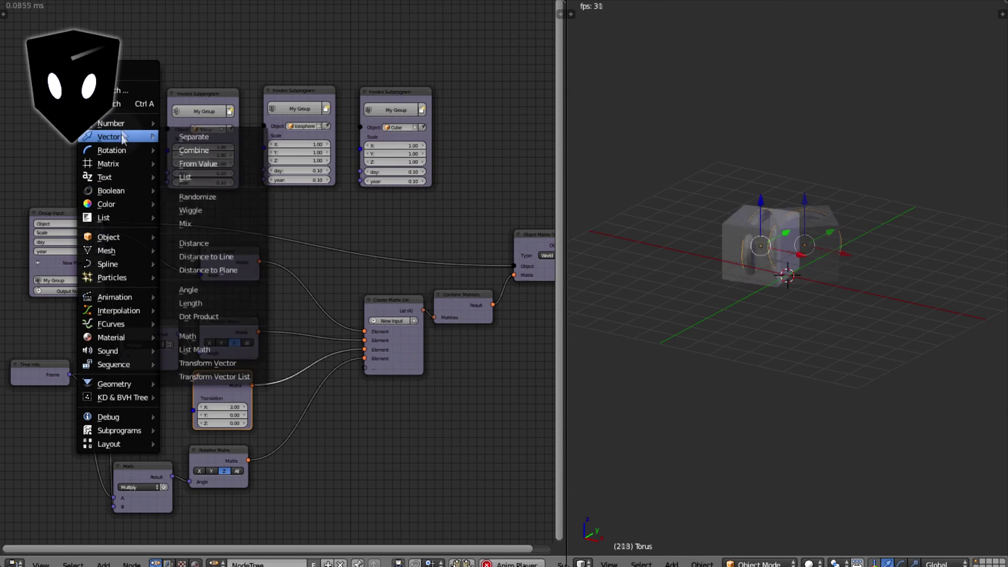
click(195, 152)
click(126, 382)
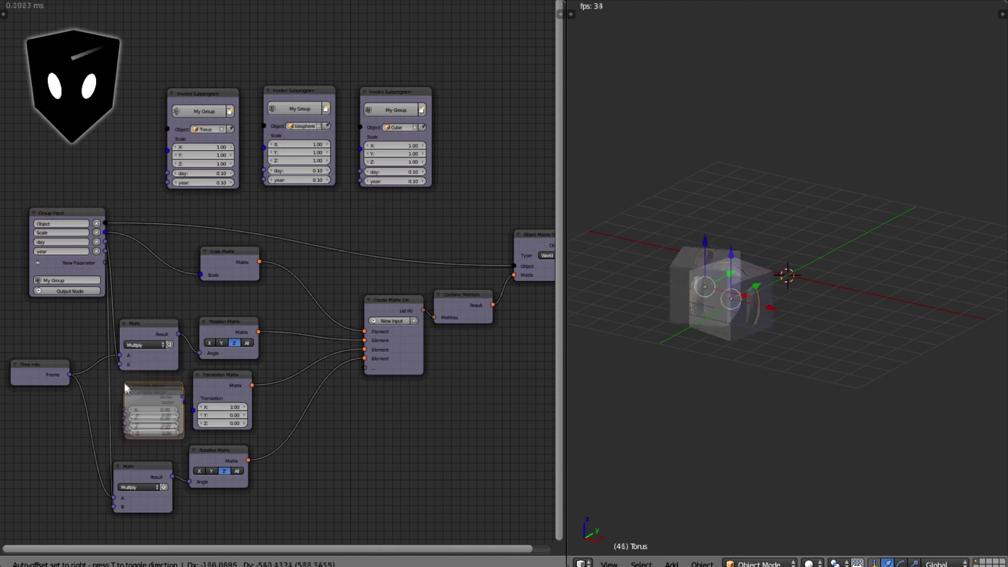
drag(197, 417, 182, 397)
click(178, 394)
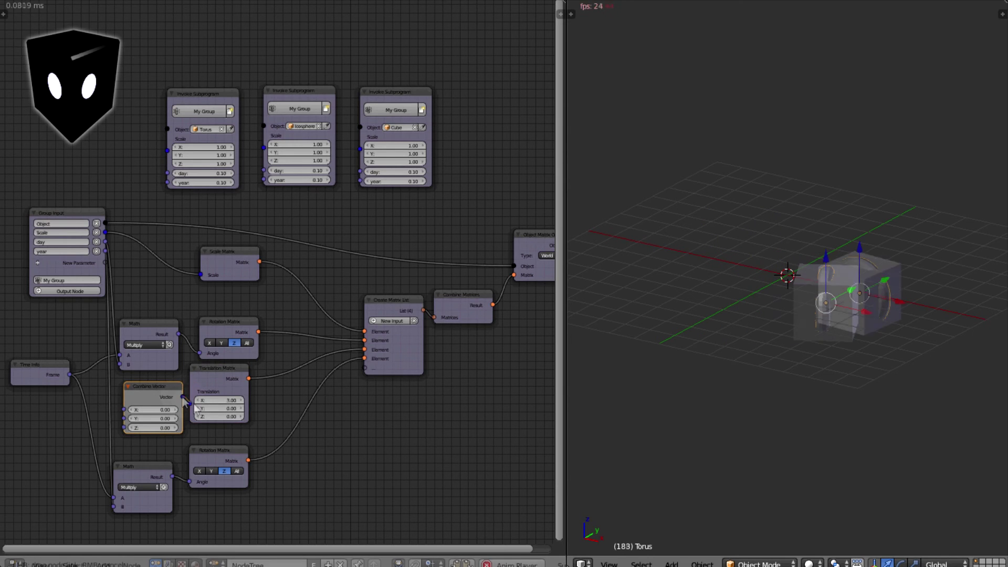
Expose Combine Vector's X as a new Group Input parameter named 'distance'
drag(123, 409, 105, 263)
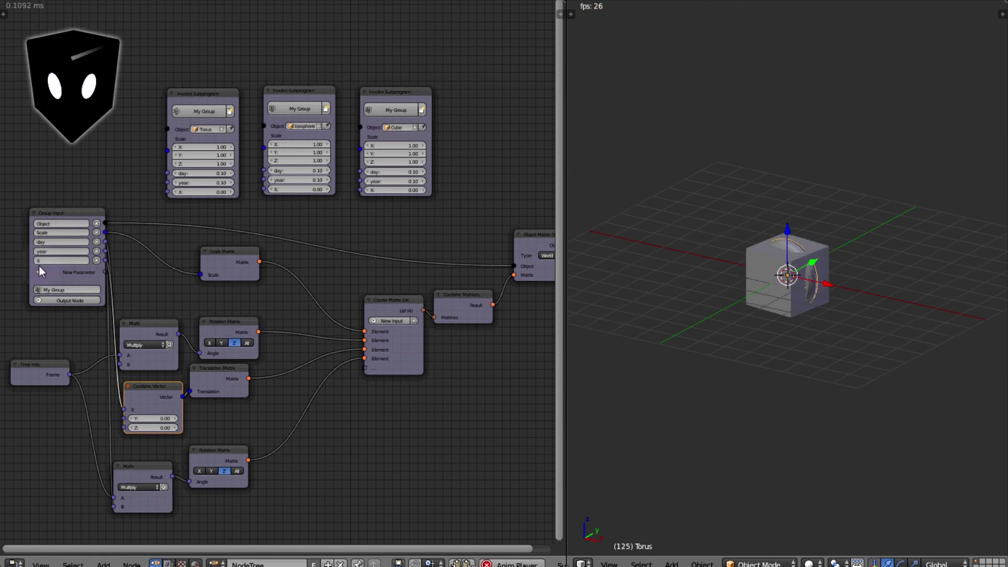
double_click(52, 259)
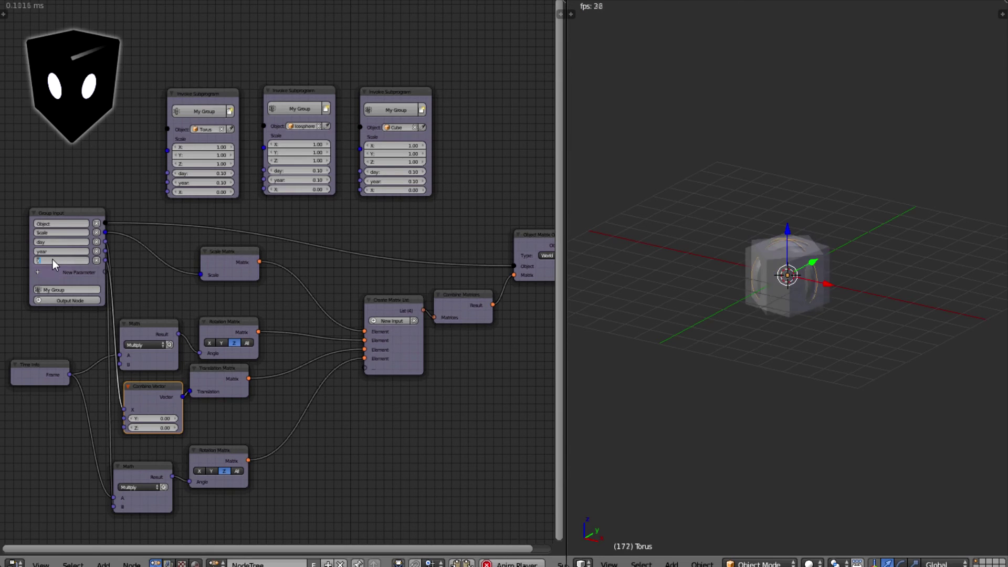
text(distance)
key(Return)
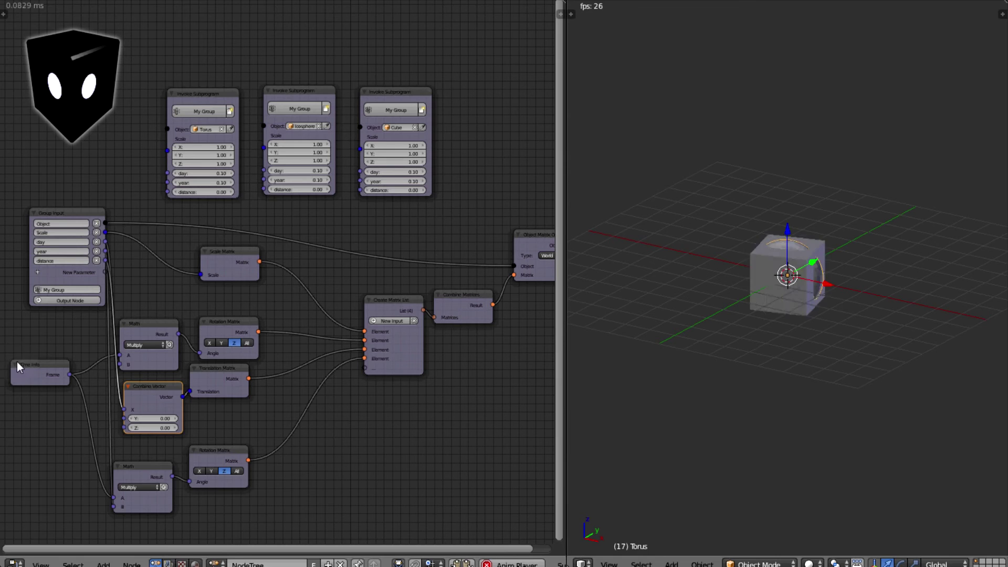
drag(80, 217, 53, 220)
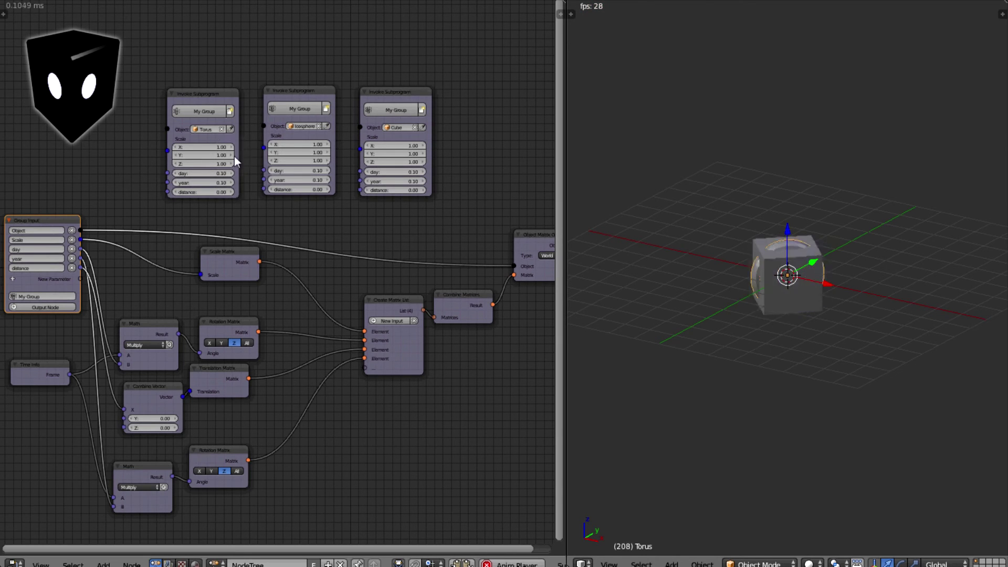
Set the My Group distance to 10 for Torus, 7 for Icosphere and 4 for Cube
click(190, 184)
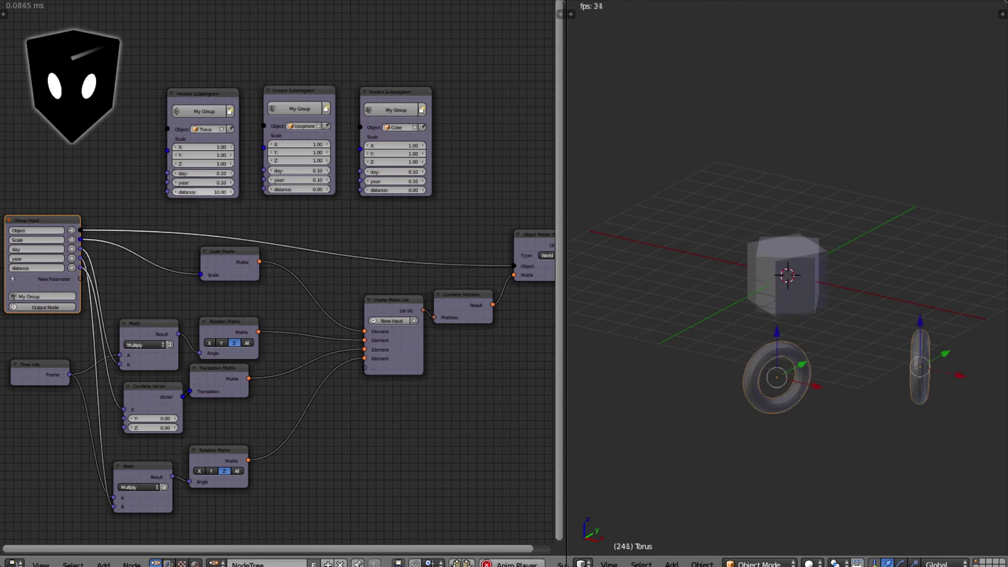
click(297, 190)
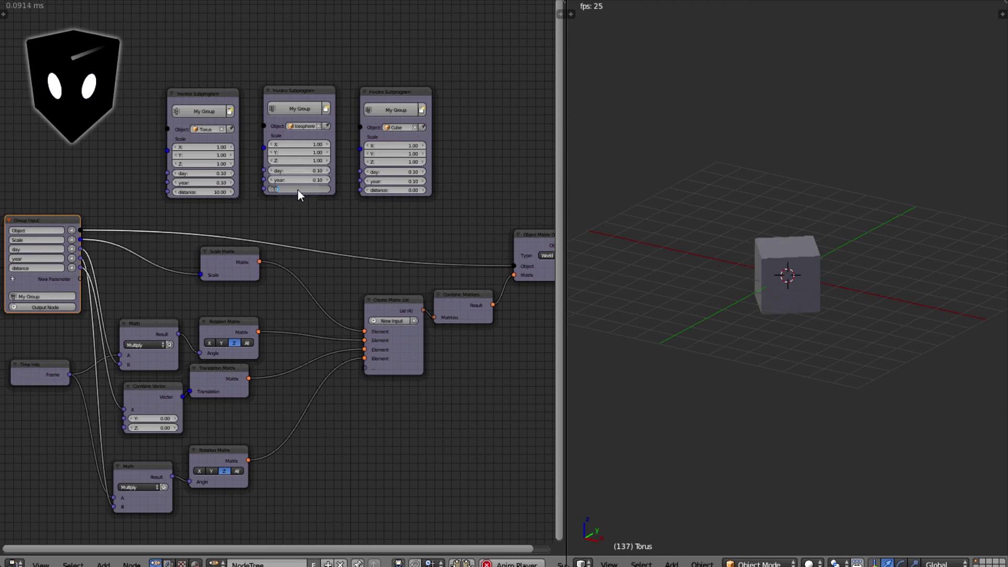
text(7)
key(Return)
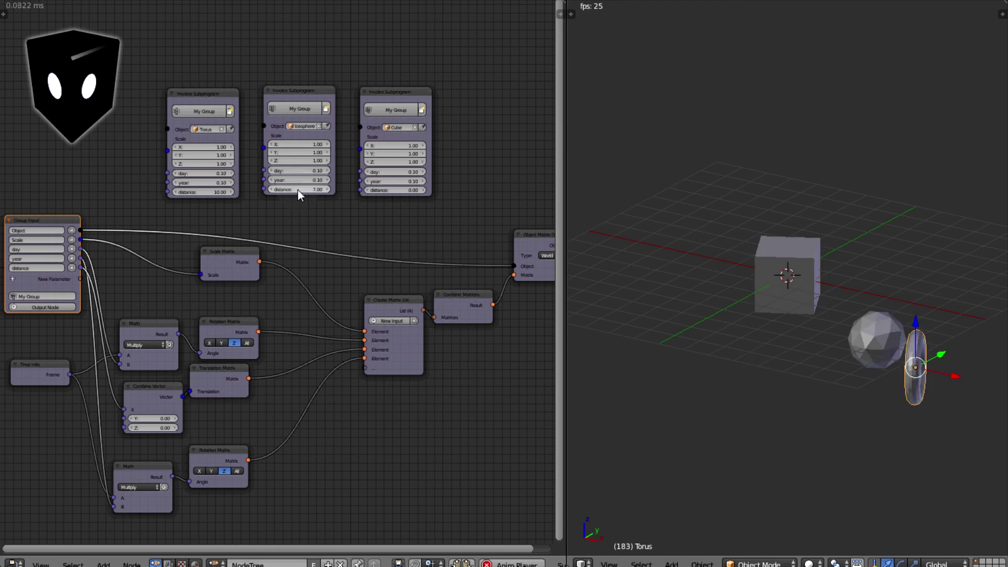
click(396, 191)
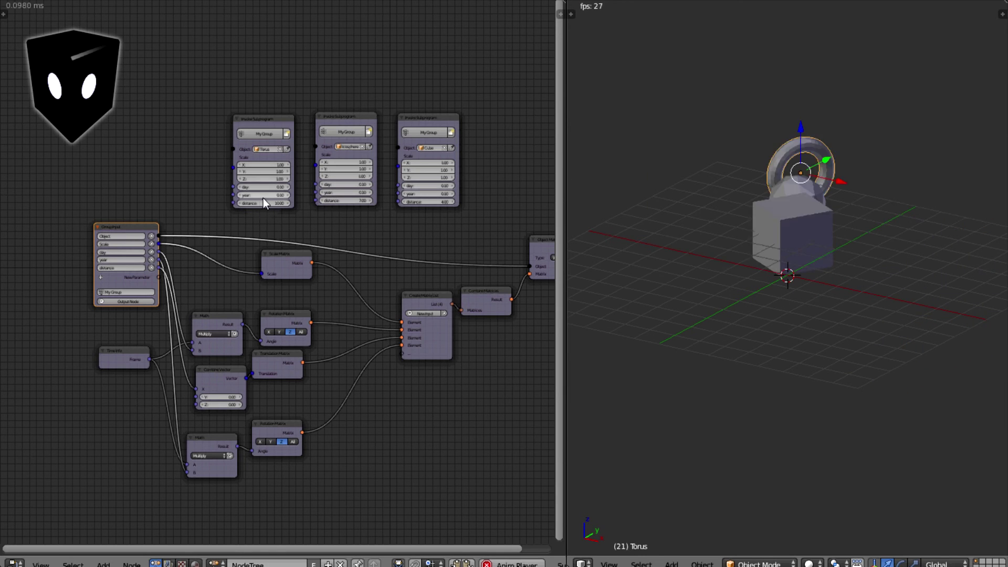
Set year to 0.2 on the Icosphere call and 0.05 on the Cube call
click(345, 192)
text(0.2)
key(Return)
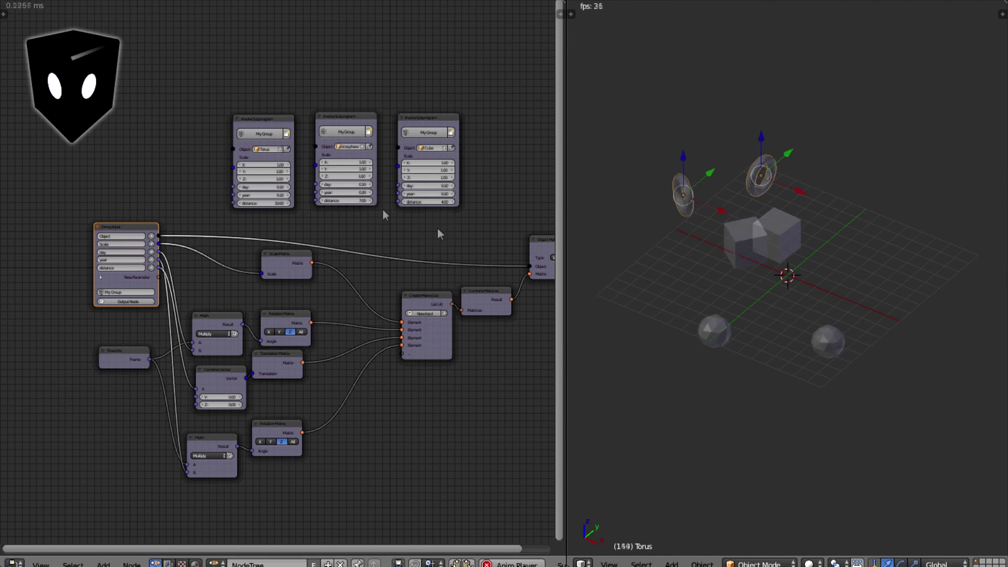
click(434, 193)
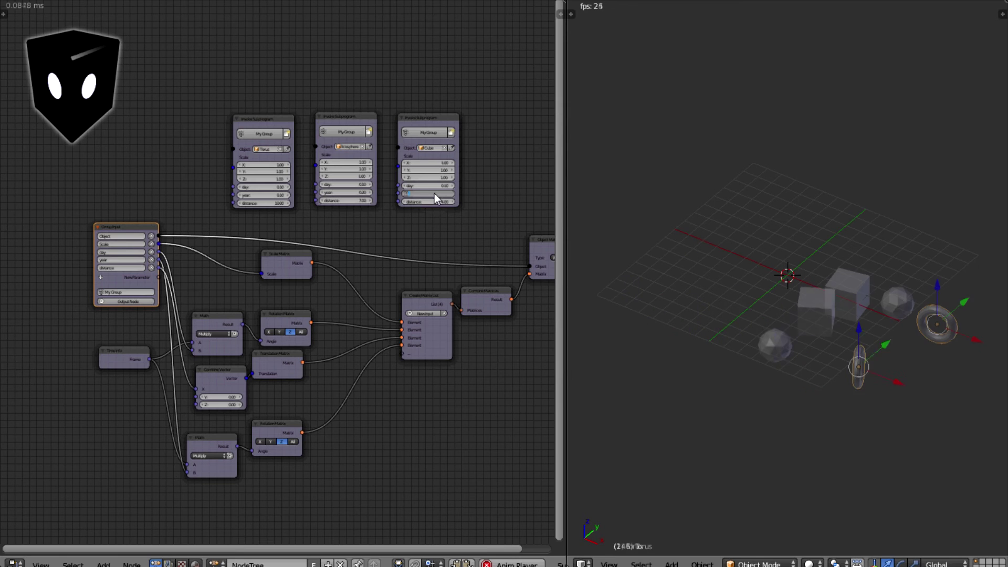
text(0.05)
key(Return)
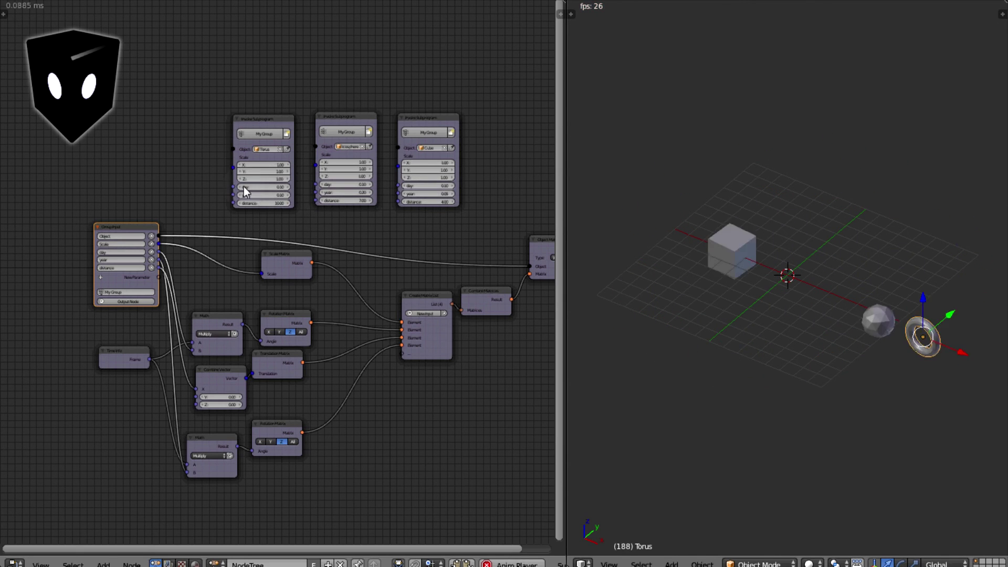
Set day to 0.5 for Torus, 0.3 for Icosphere and 0.5 for Cube
click(261, 187)
key(BackSpace)
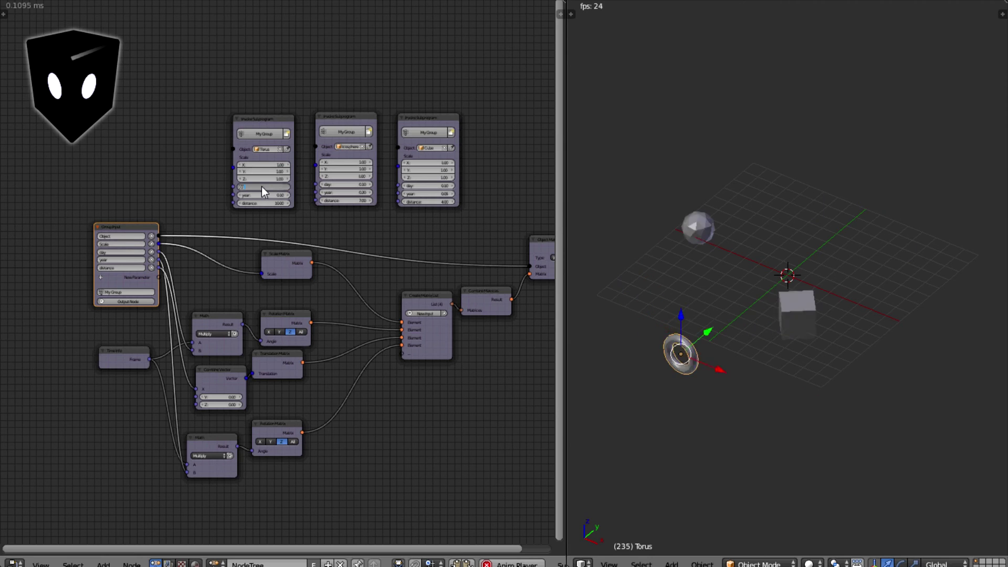
text(0.5)
key(Return)
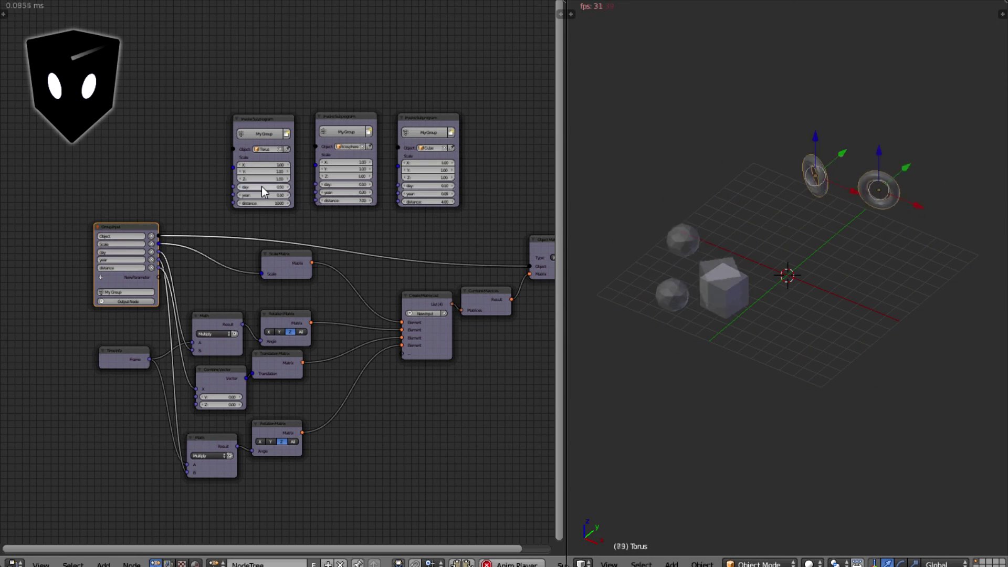
click(352, 184)
key(BackSpace)
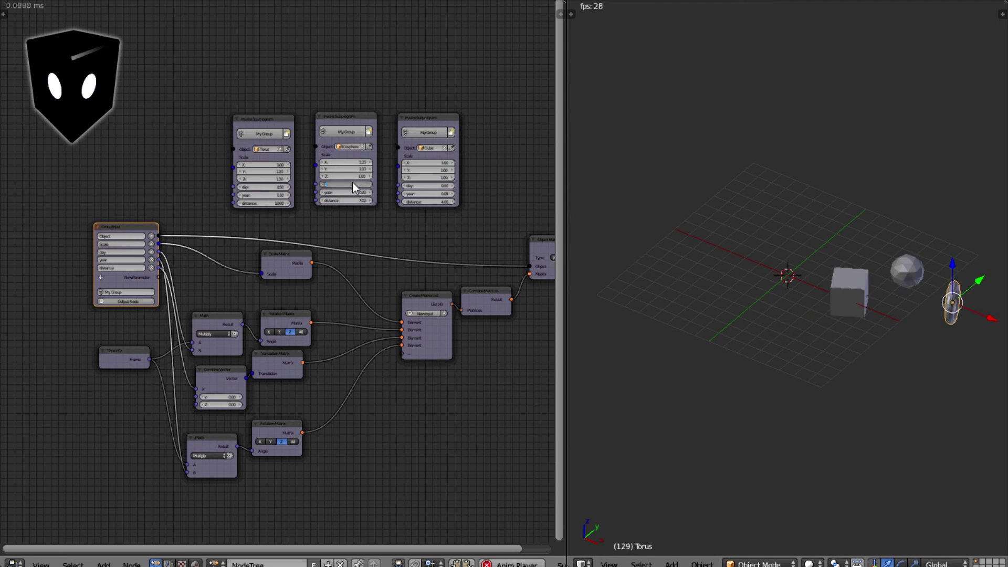
text(0.3)
key(Return)
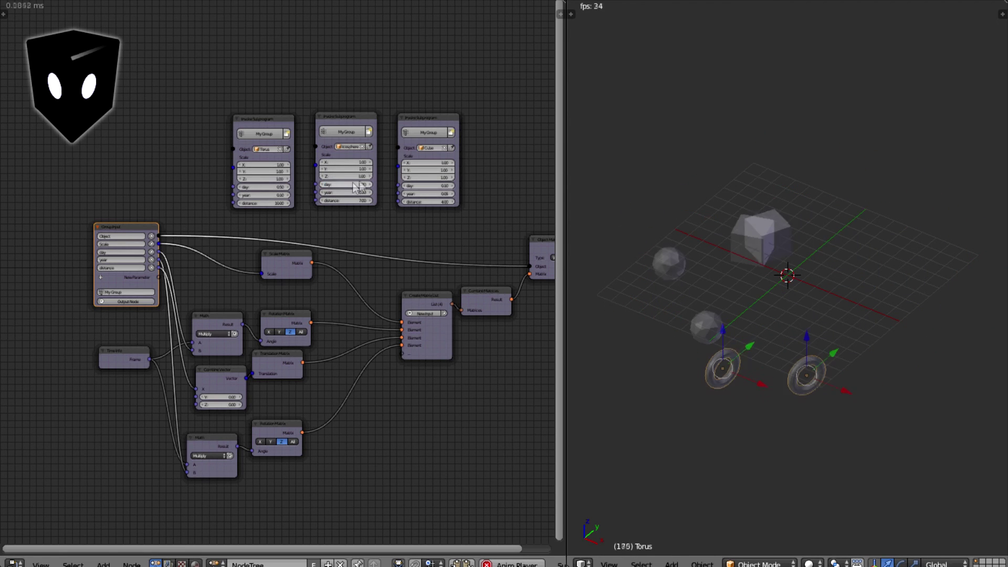
click(424, 185)
key(BackSpace)
text(0.5)
key(Return)
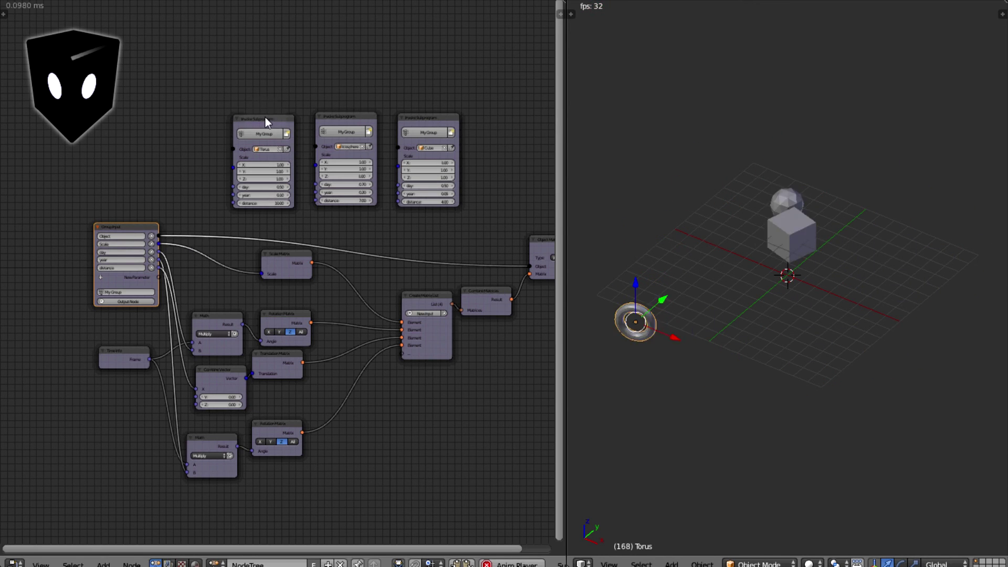
Move the Torus and Icosphere invoke nodes leftward
drag(256, 116, 242, 112)
click(321, 116)
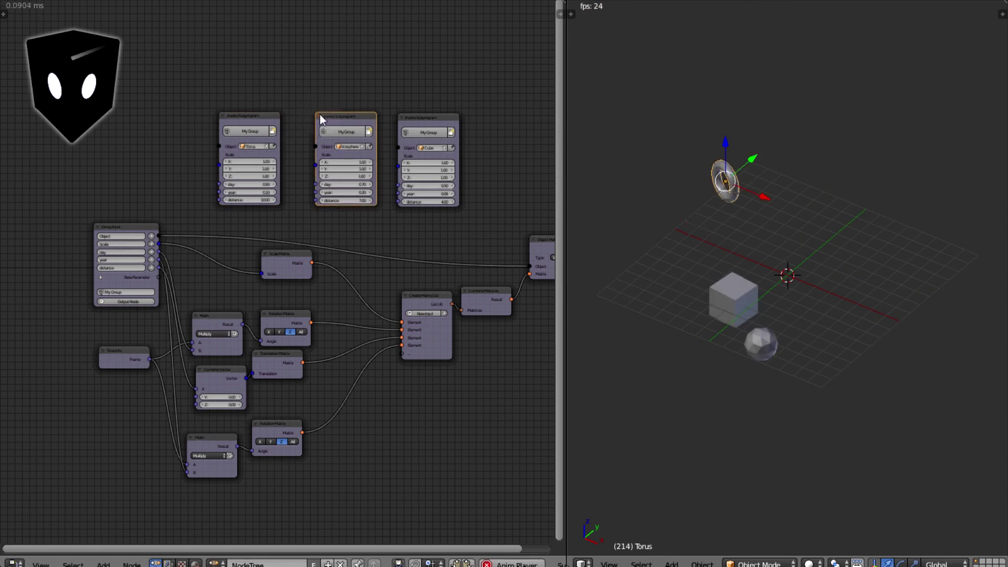
drag(321, 118, 310, 118)
Set the Cube call's scale to 0.5 on X, Y and Z
click(427, 118)
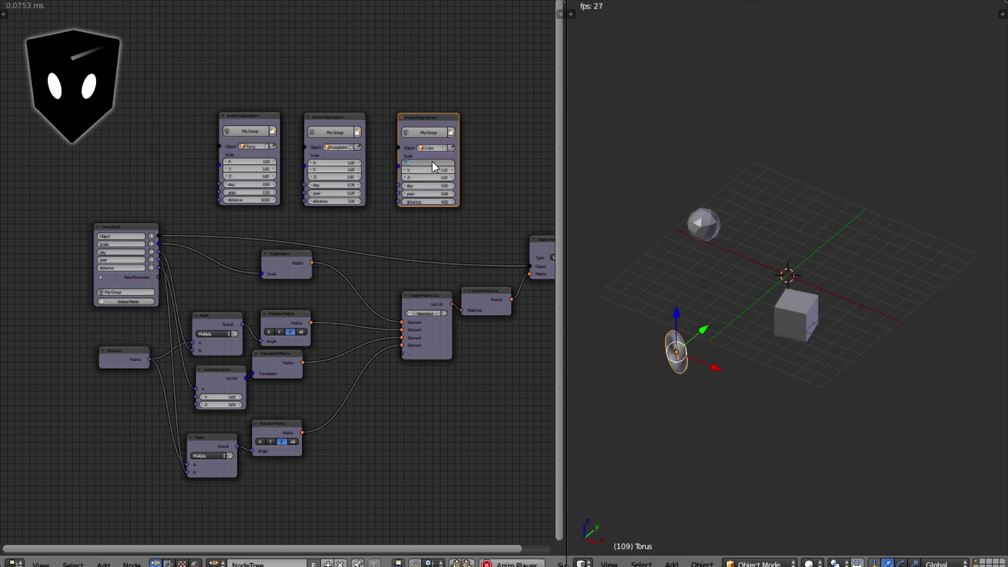
text(0.5)
key(Tab)
text(0.5)
key(Return)
text(0.5)
key(Return)
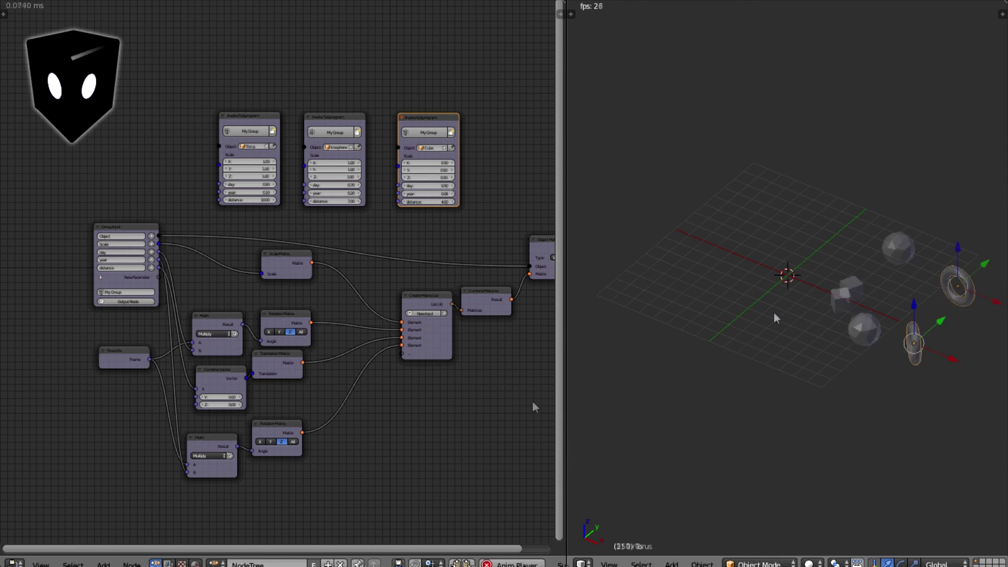